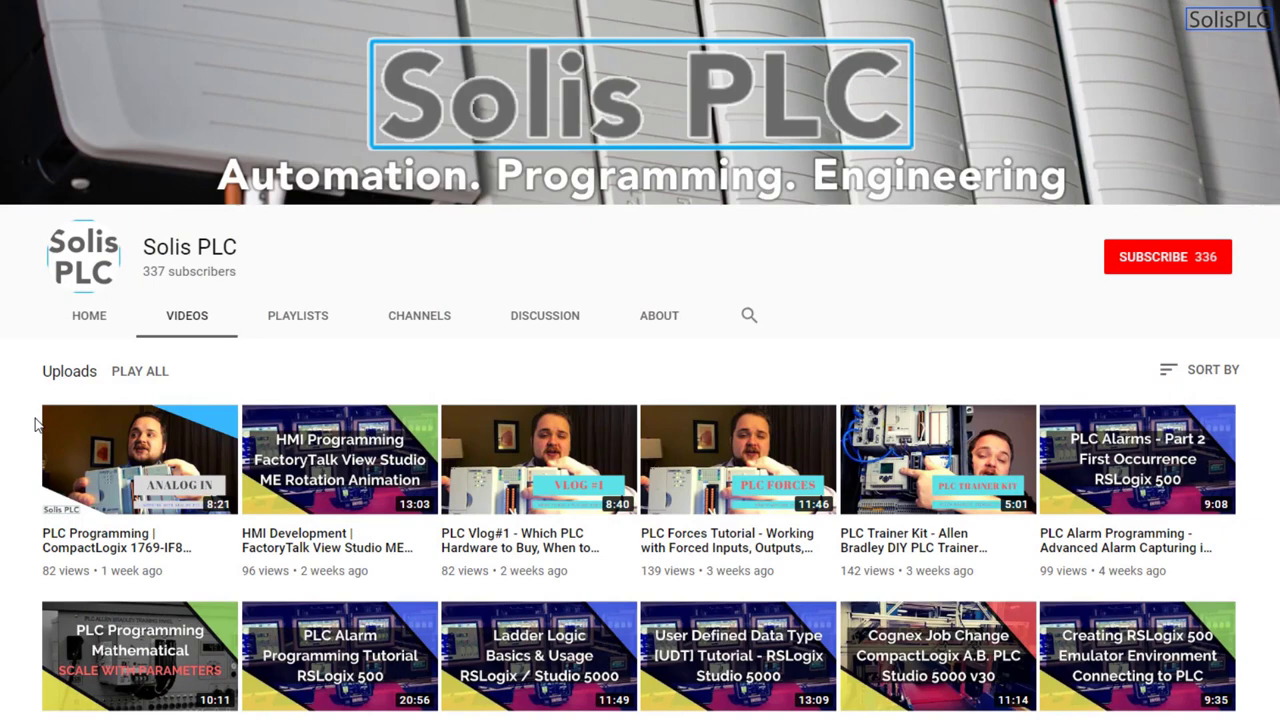
- Scroll the Solis PLC Videos tab, then subscribe to the channel
scroll(32, 445, "down", 3)
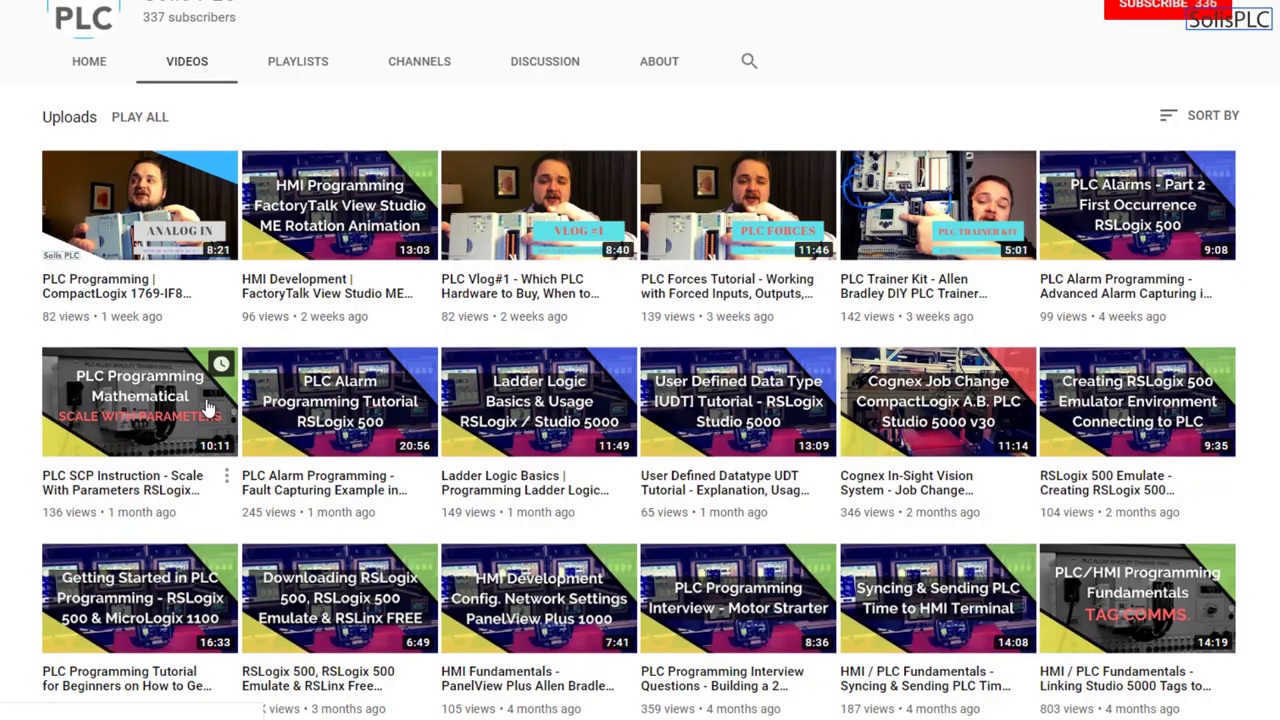
scroll(205, 408, "down", 7)
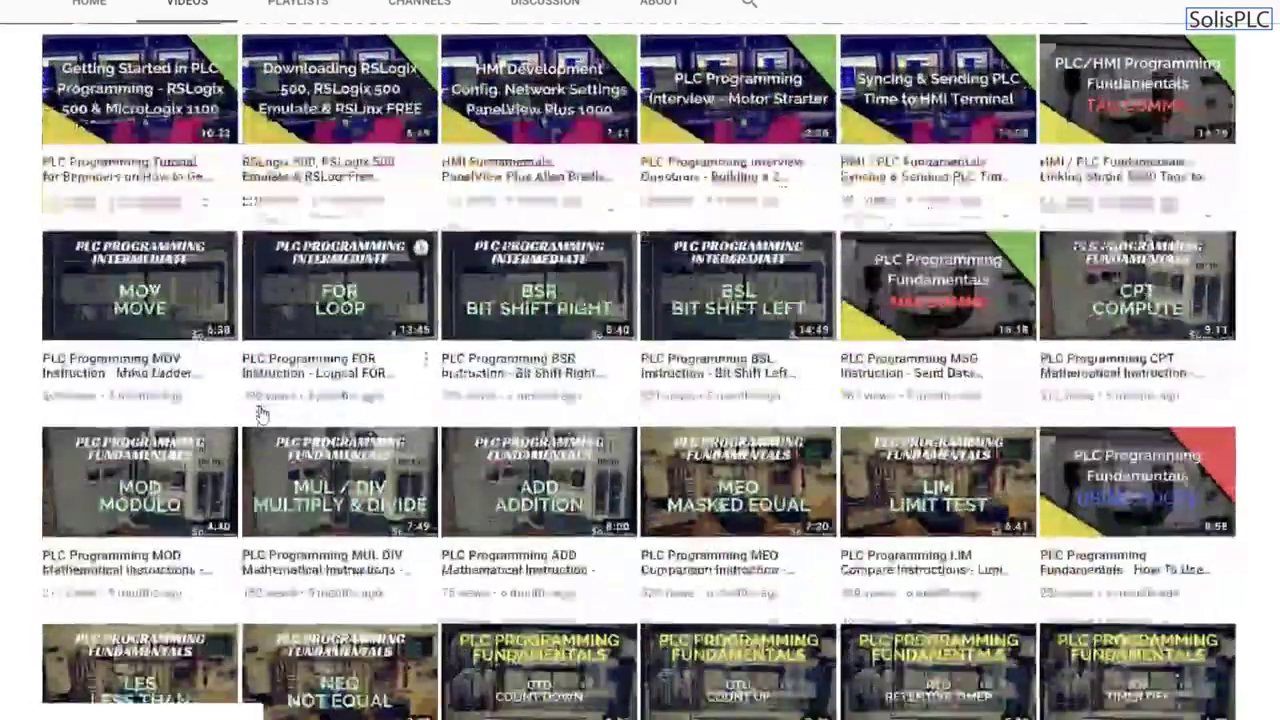
scroll(258, 416, "up", 10)
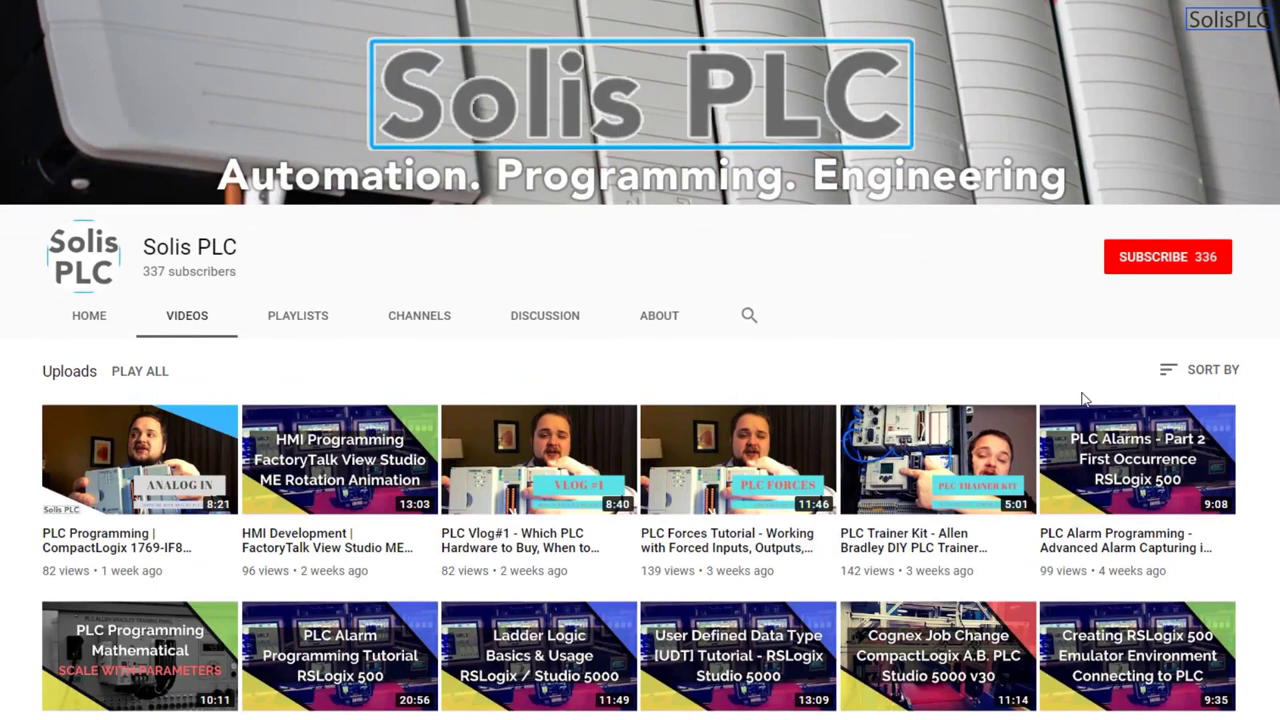
left_click(1153, 264)
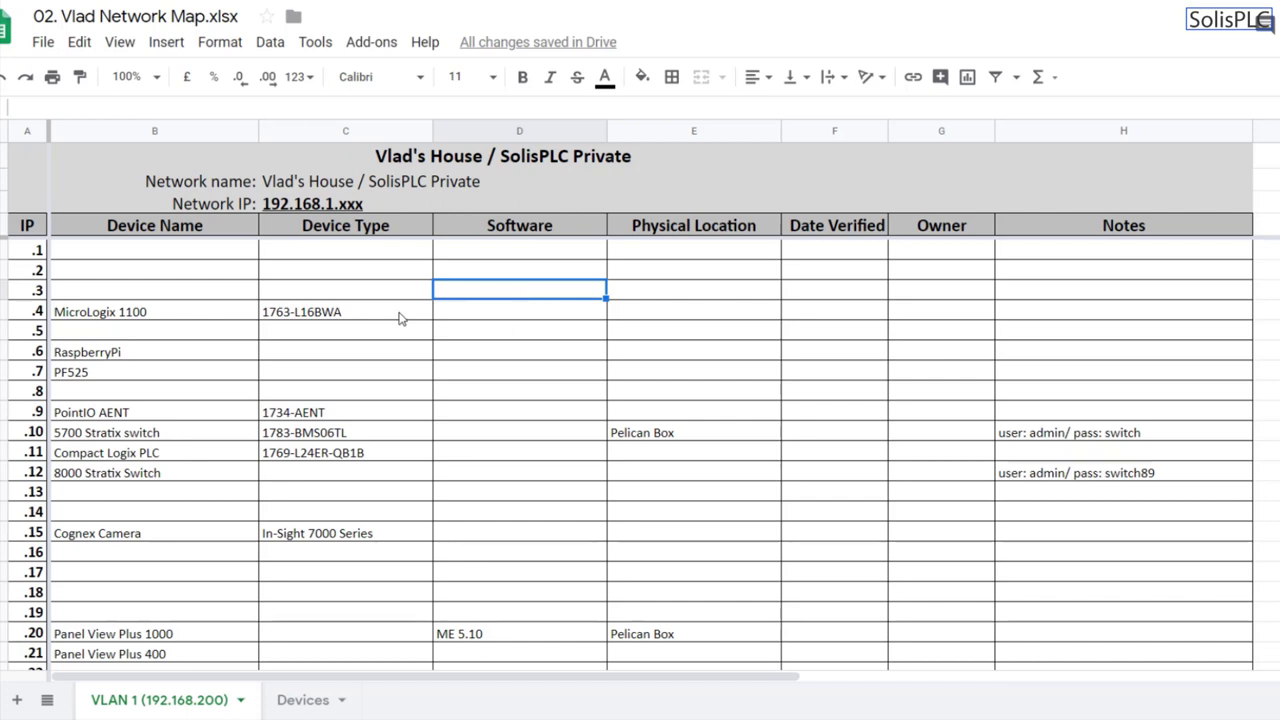
left_click(222, 298)
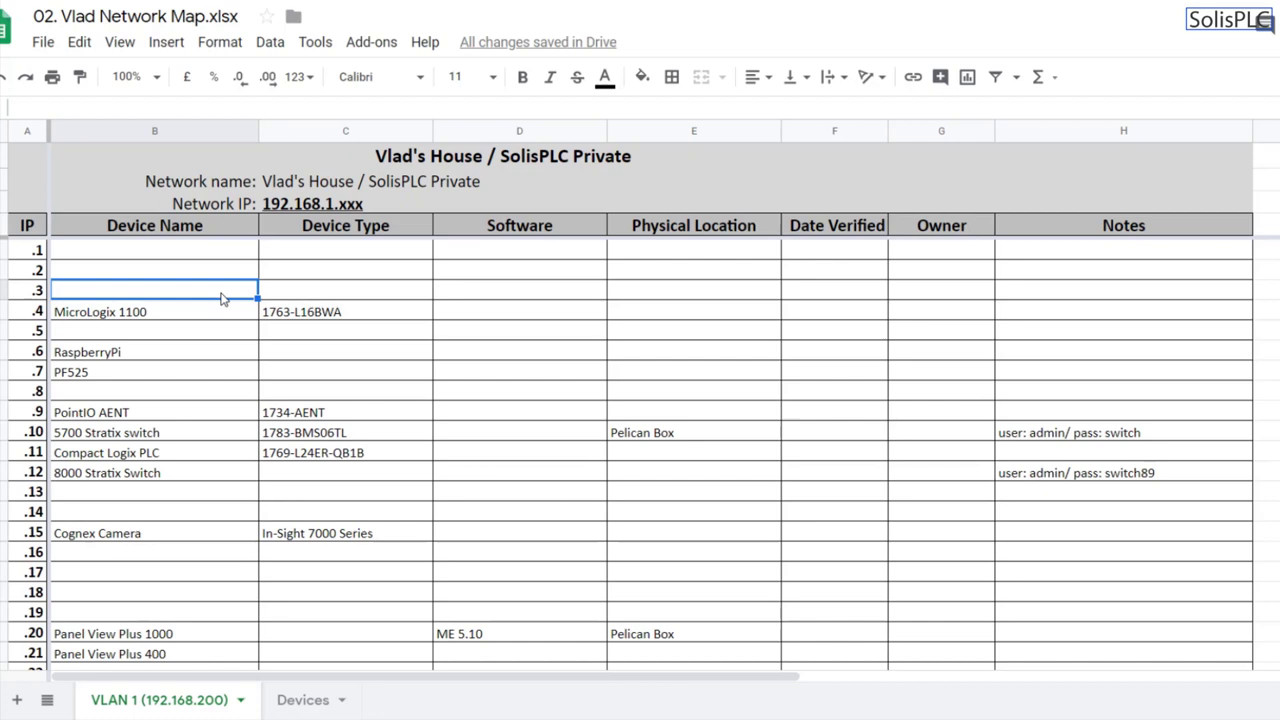
left_click(212, 316)
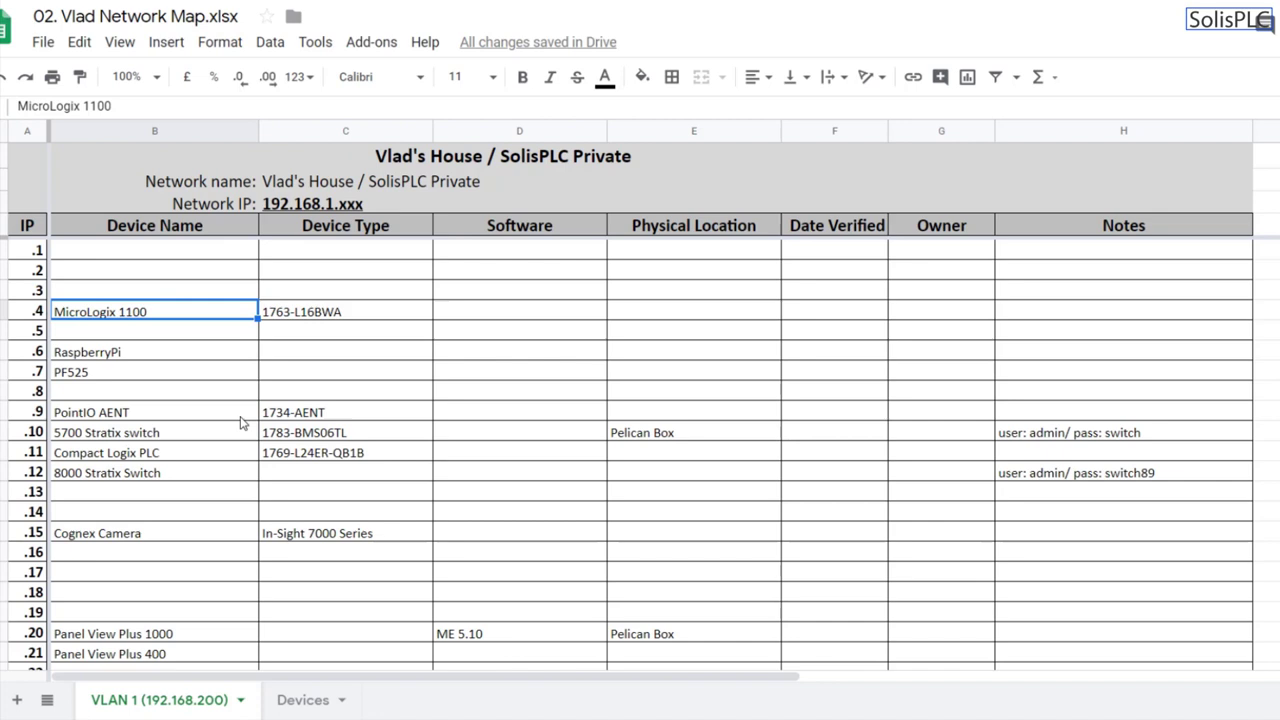
left_click(248, 278)
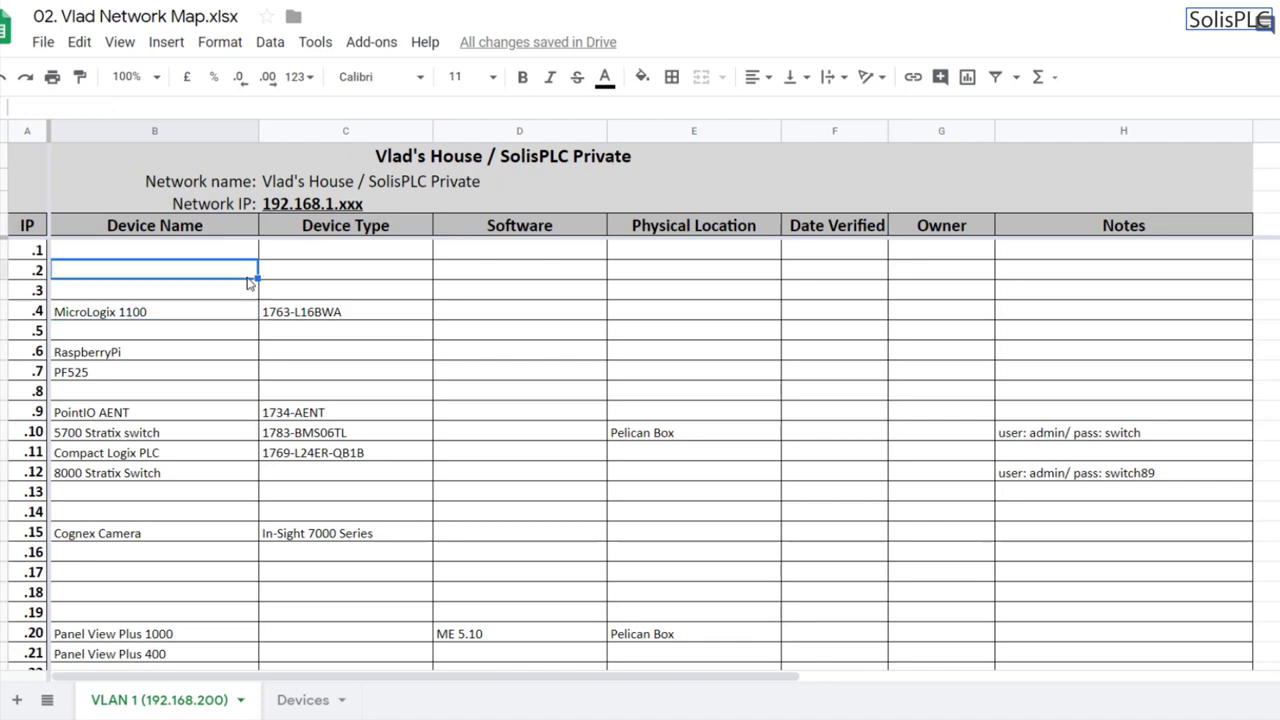
left_click(317, 211)
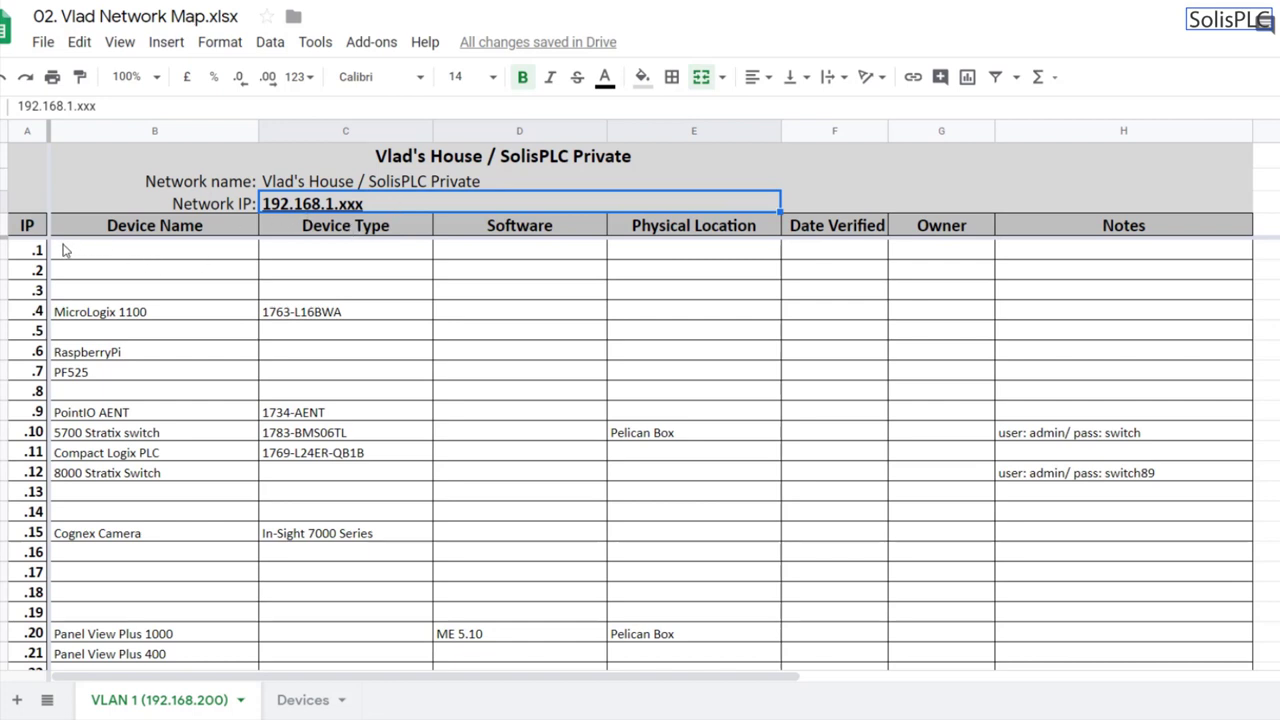
left_click(32, 253)
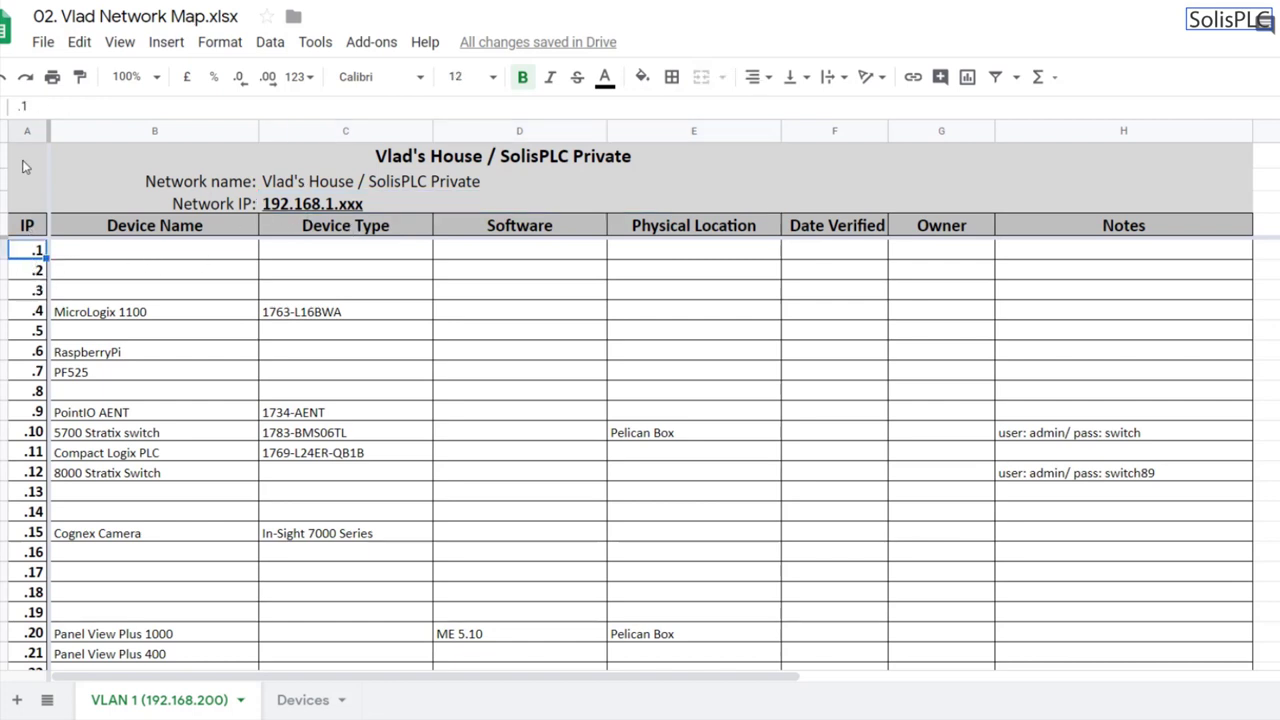
left_click(28, 131)
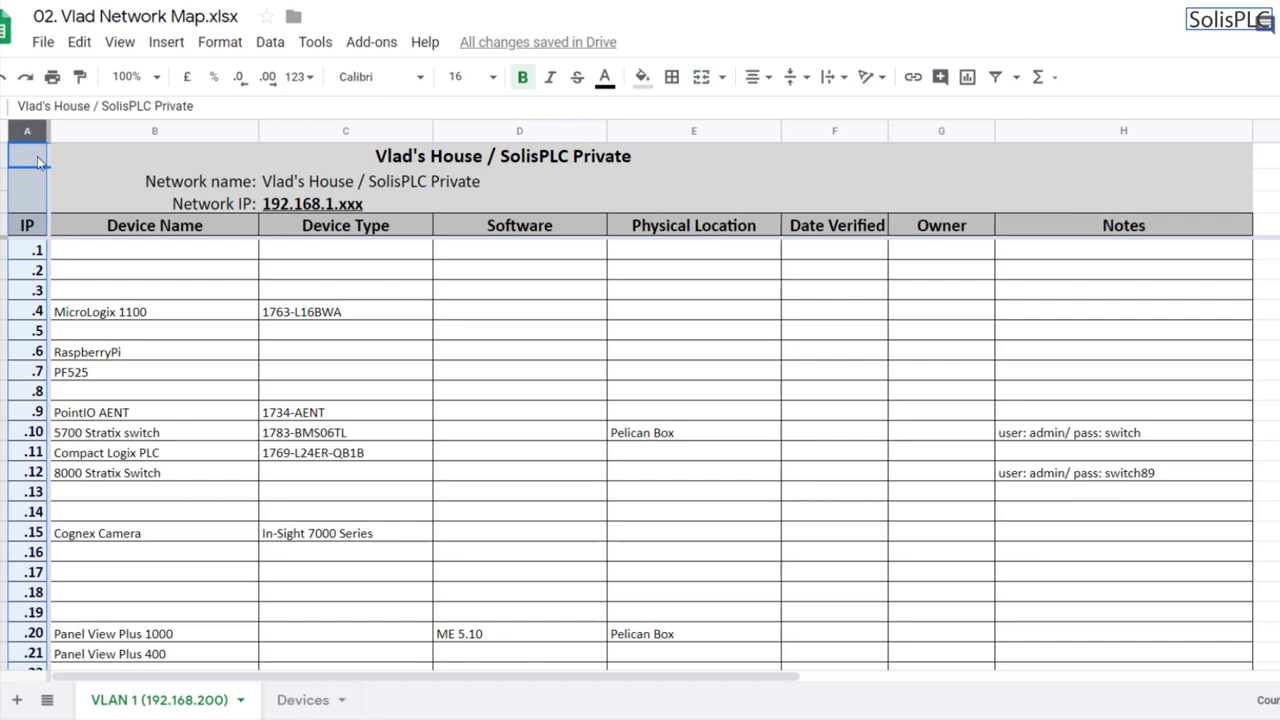
left_click(224, 314)
left_click(322, 205)
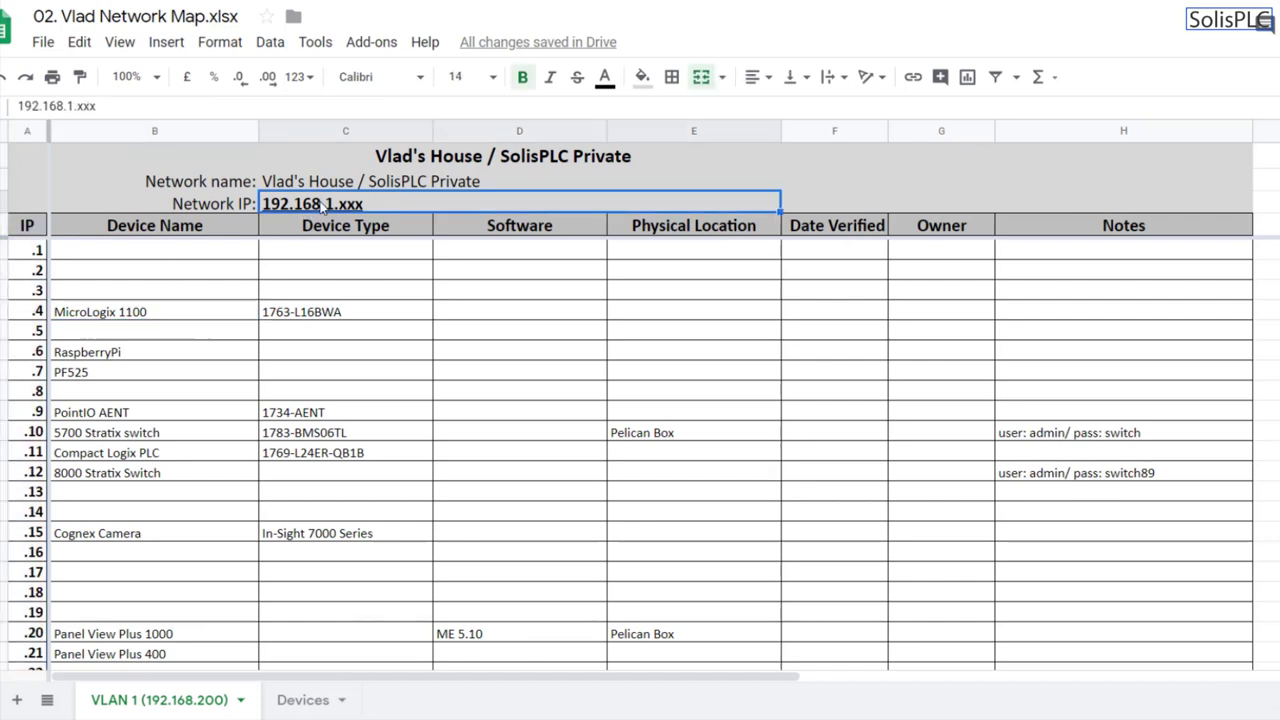
left_click(165, 352)
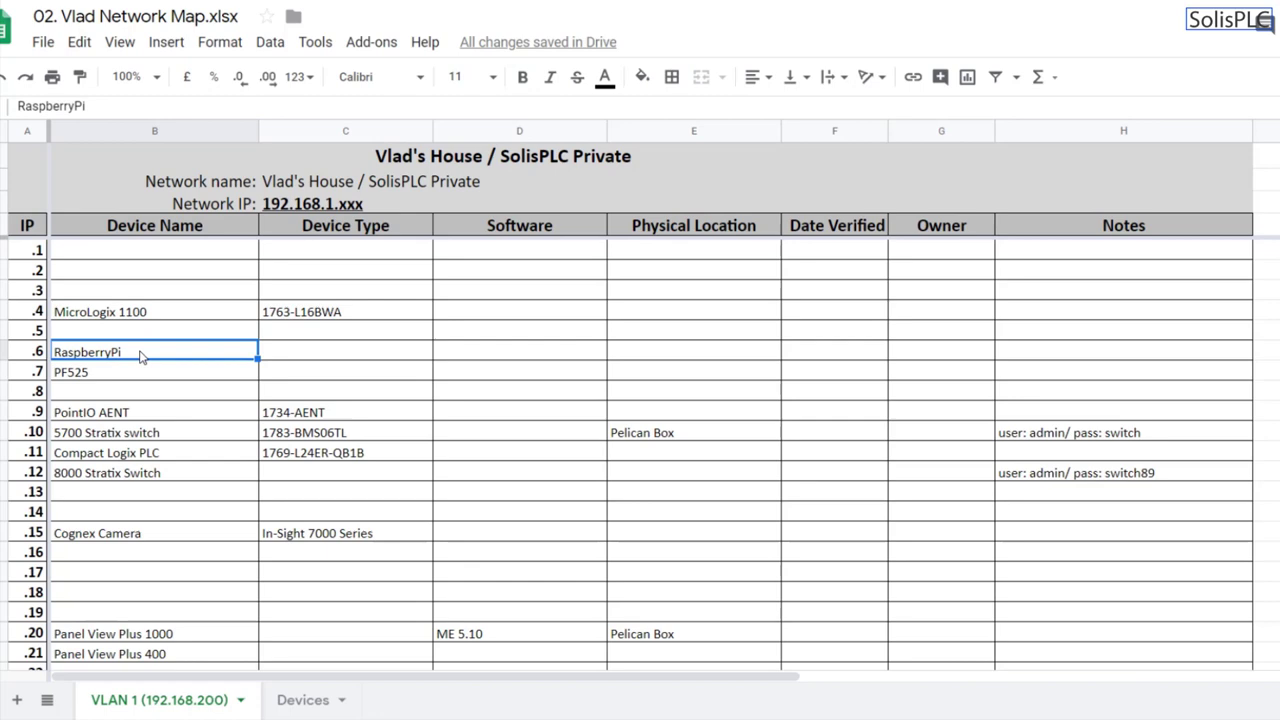
scroll(66, 304, "down", 1)
scroll(80, 346, "down", 14)
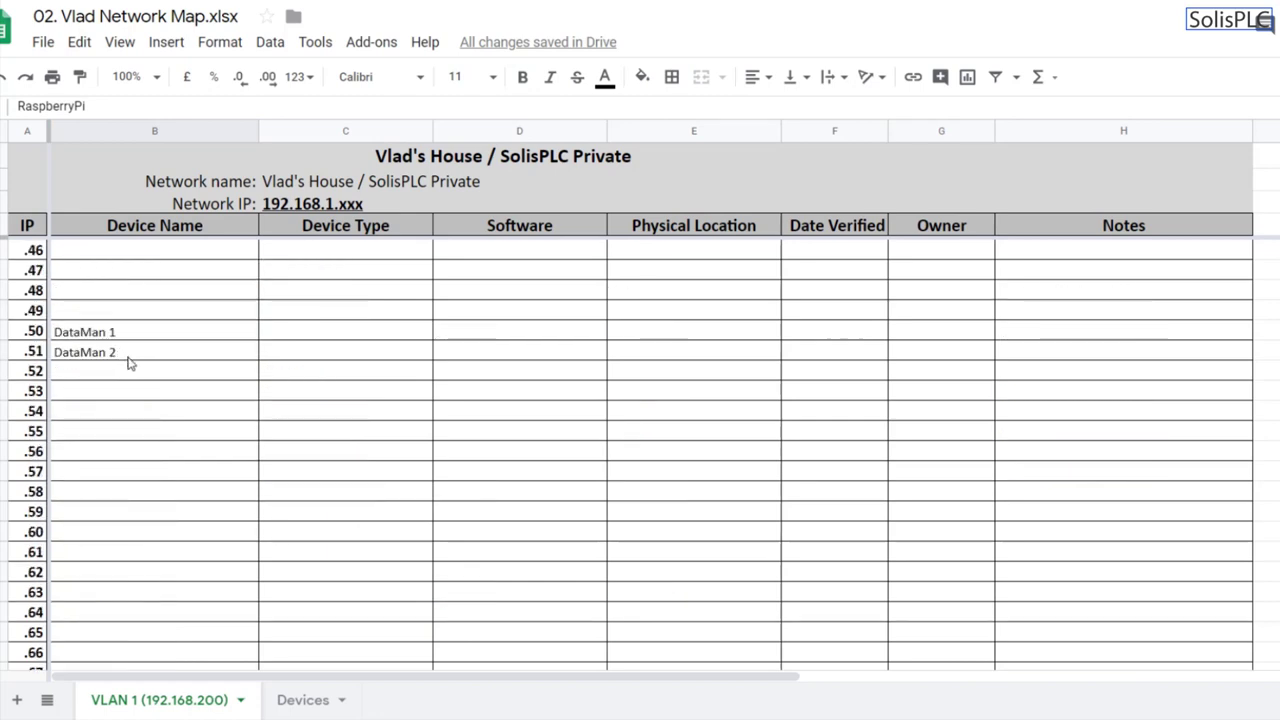
scroll(135, 368, "up", 7)
scroll(140, 372, "up", 8)
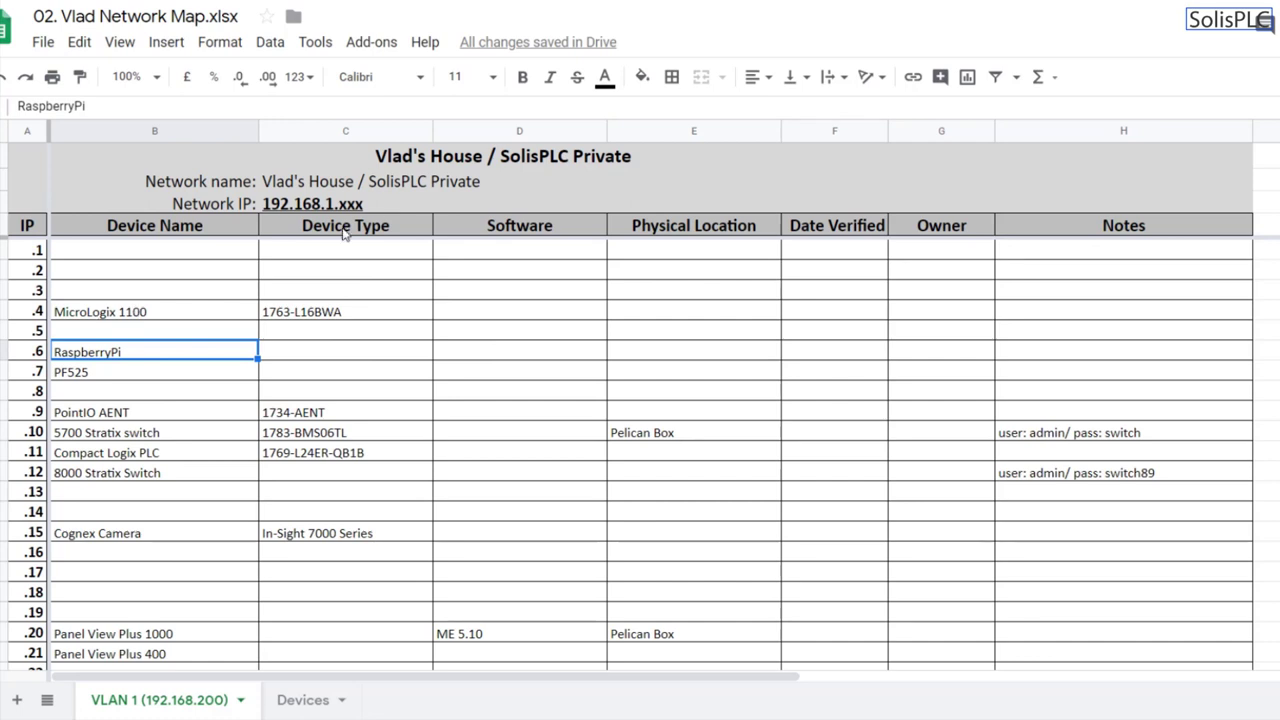
left_click(287, 205)
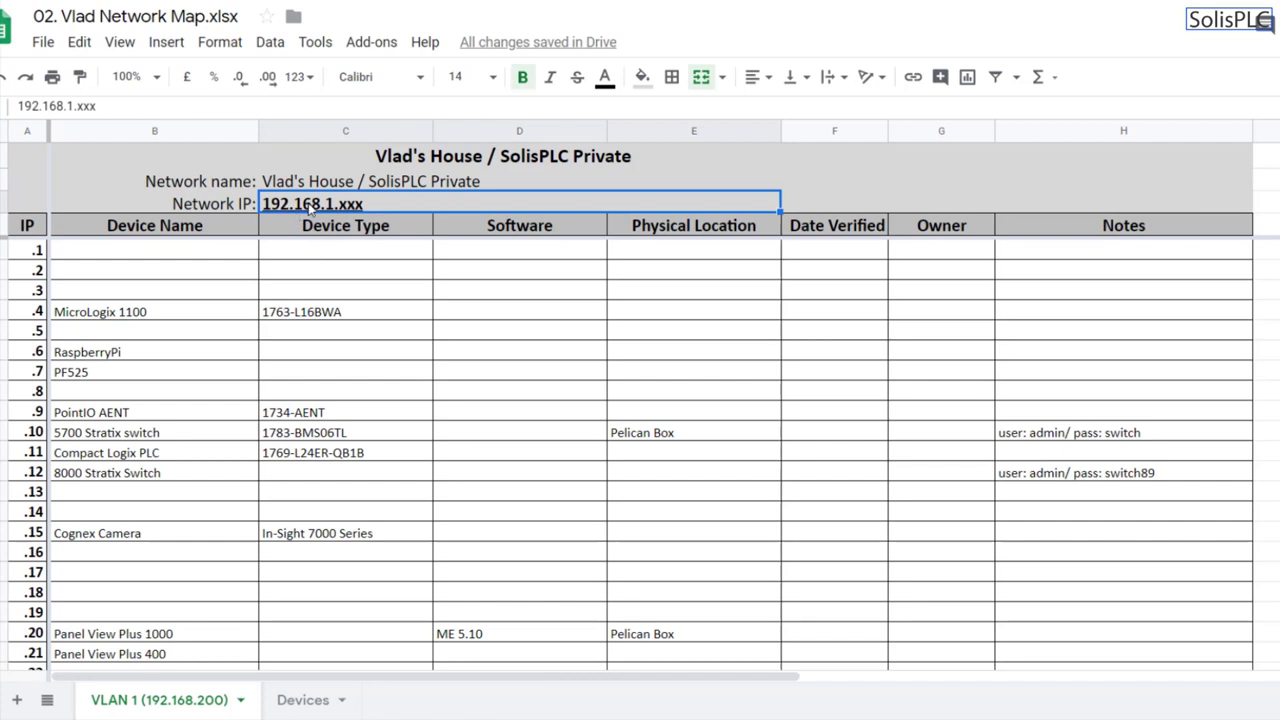
left_click(176, 274)
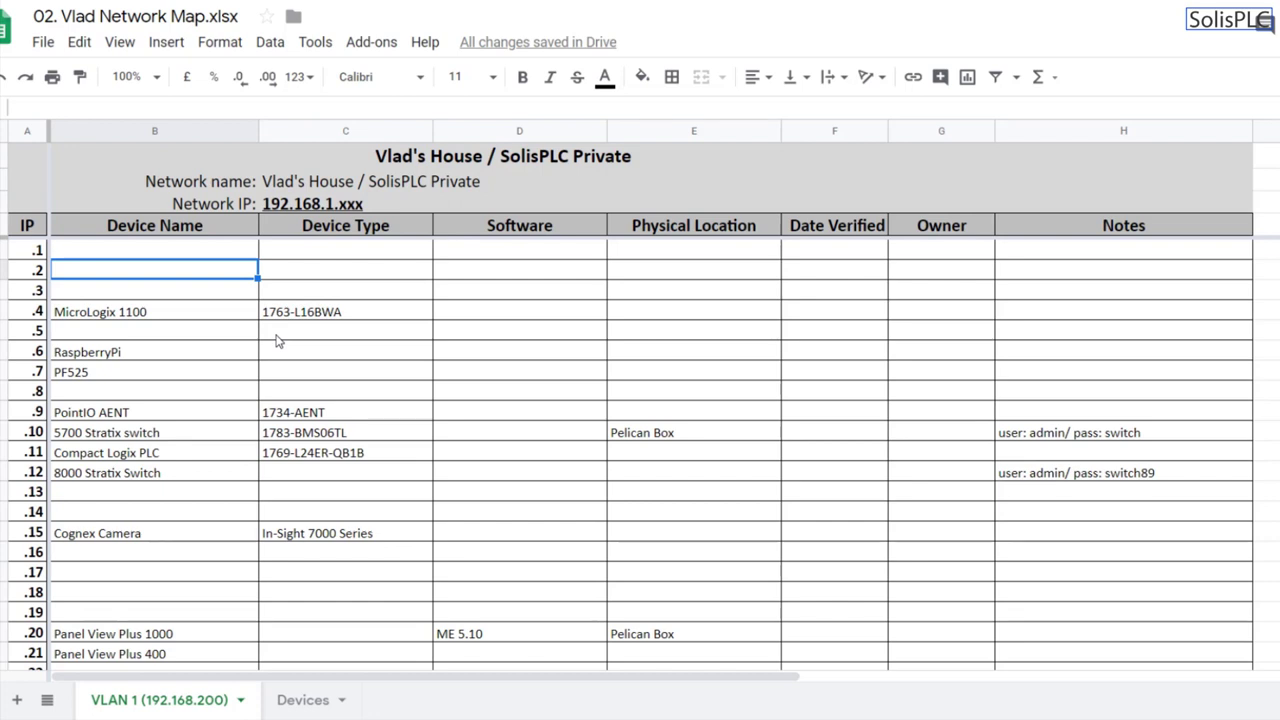
left_click(196, 400)
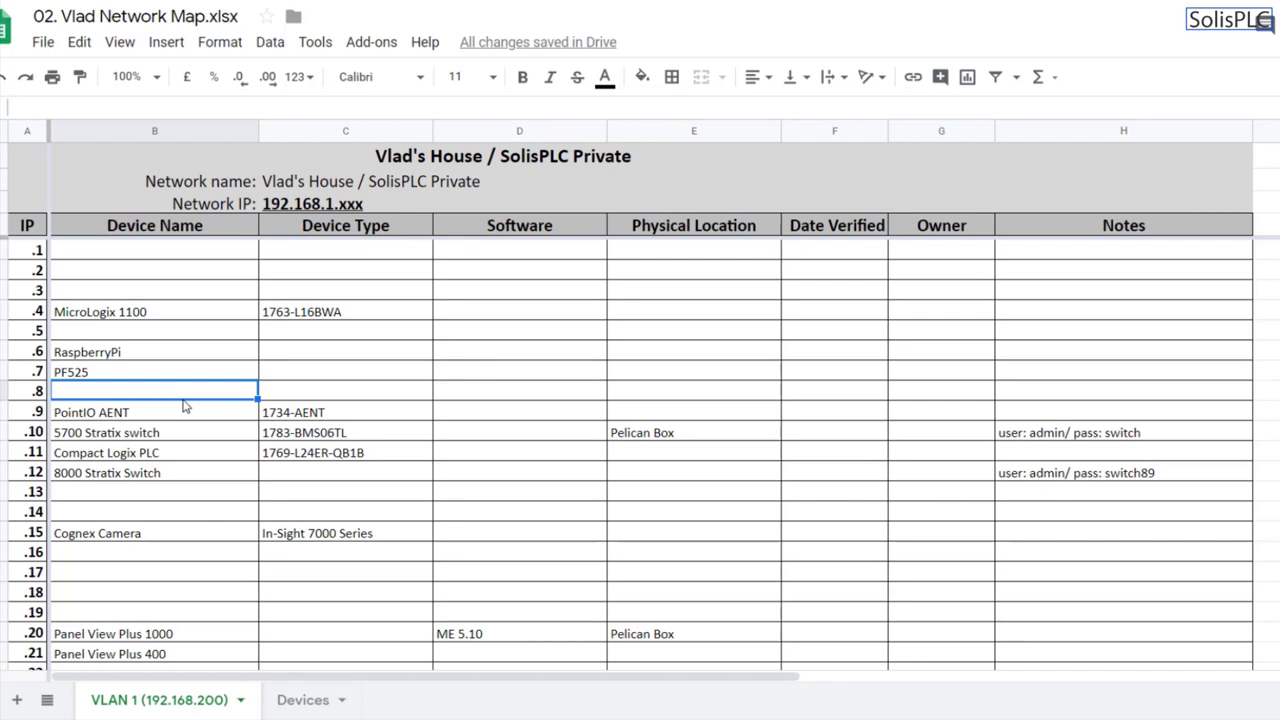
left_click(220, 318)
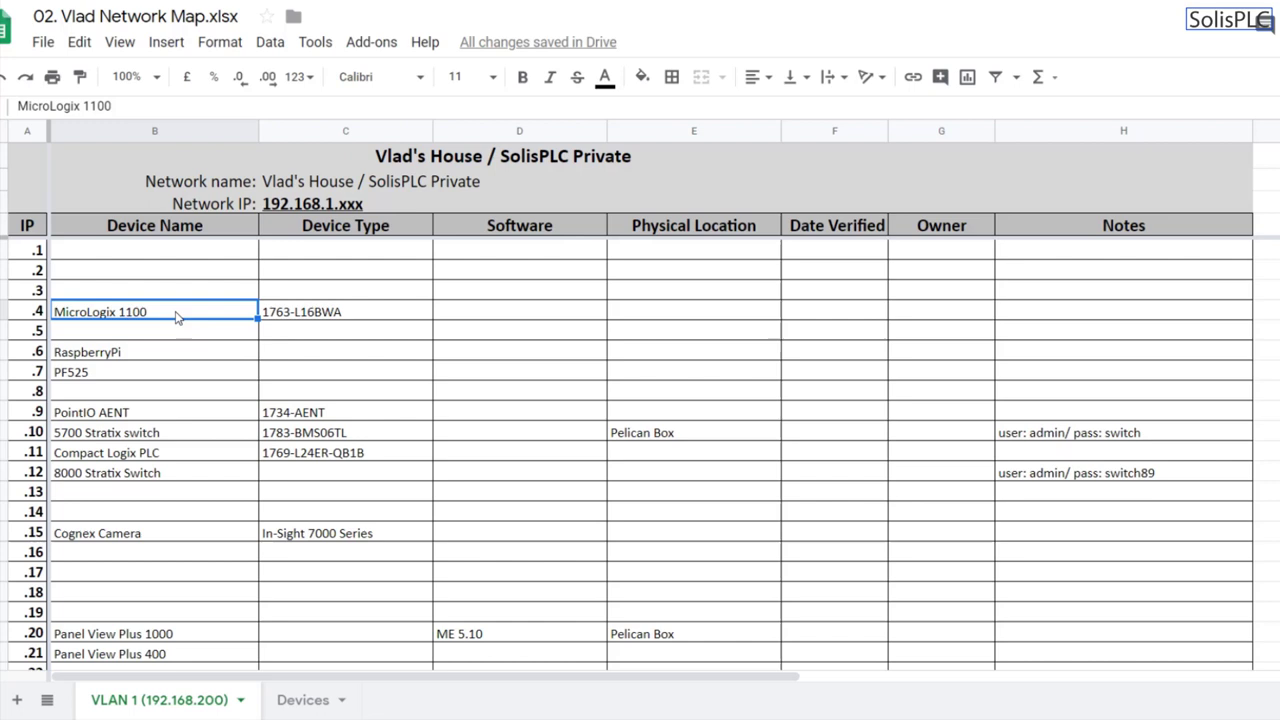
left_click(143, 350)
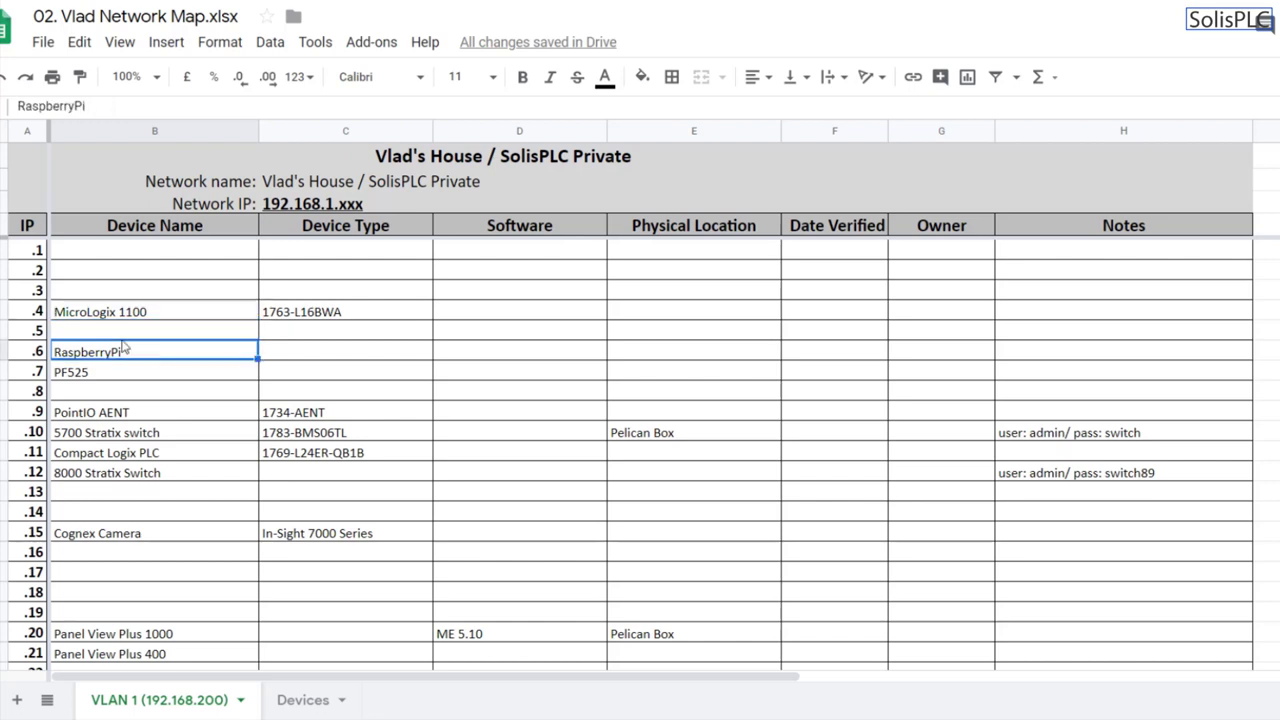
left_click(75, 318)
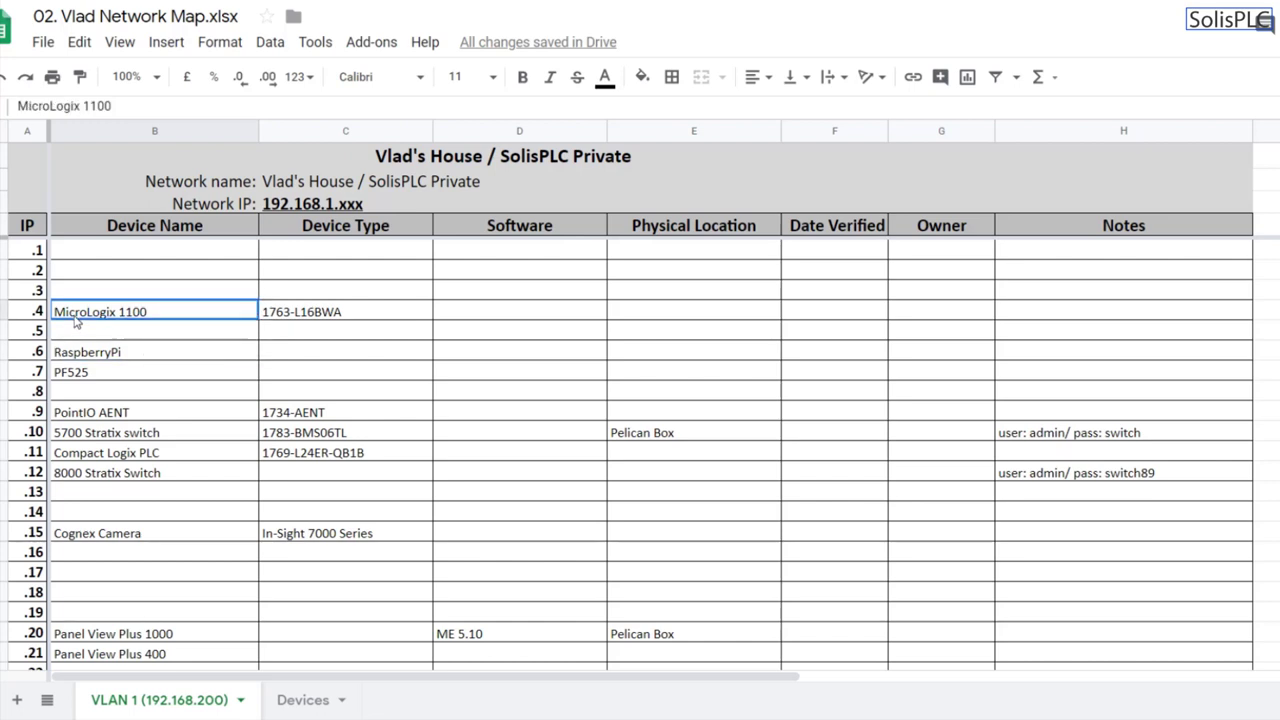
left_click(414, 314)
left_click(394, 374)
left_click(339, 311)
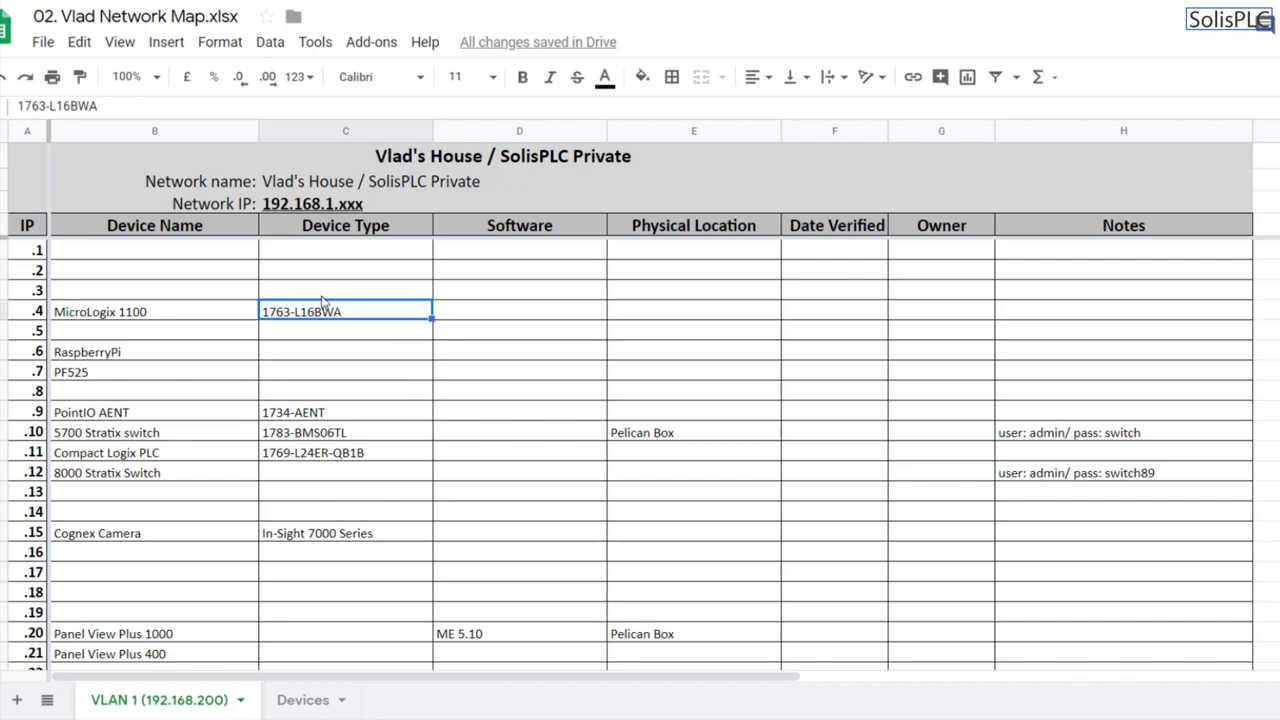
left_click(177, 394)
scroll(178, 390, "down", 1)
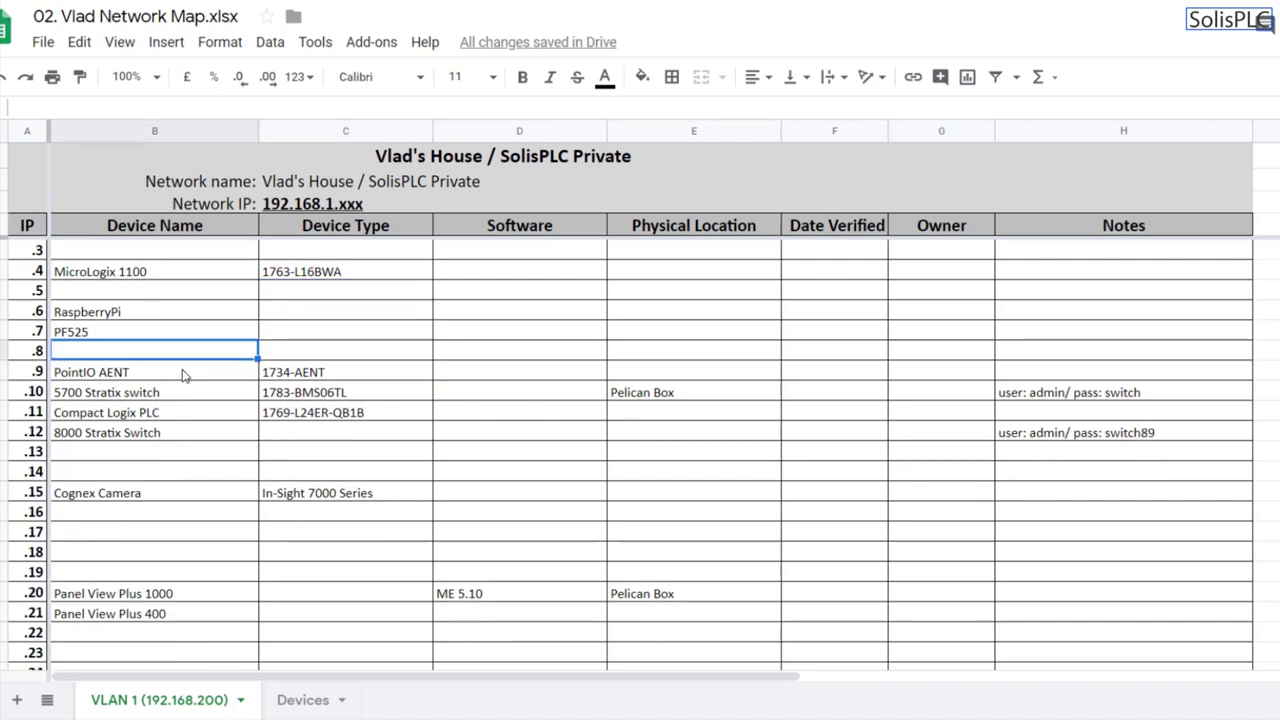
left_click(182, 374)
left_click(212, 399)
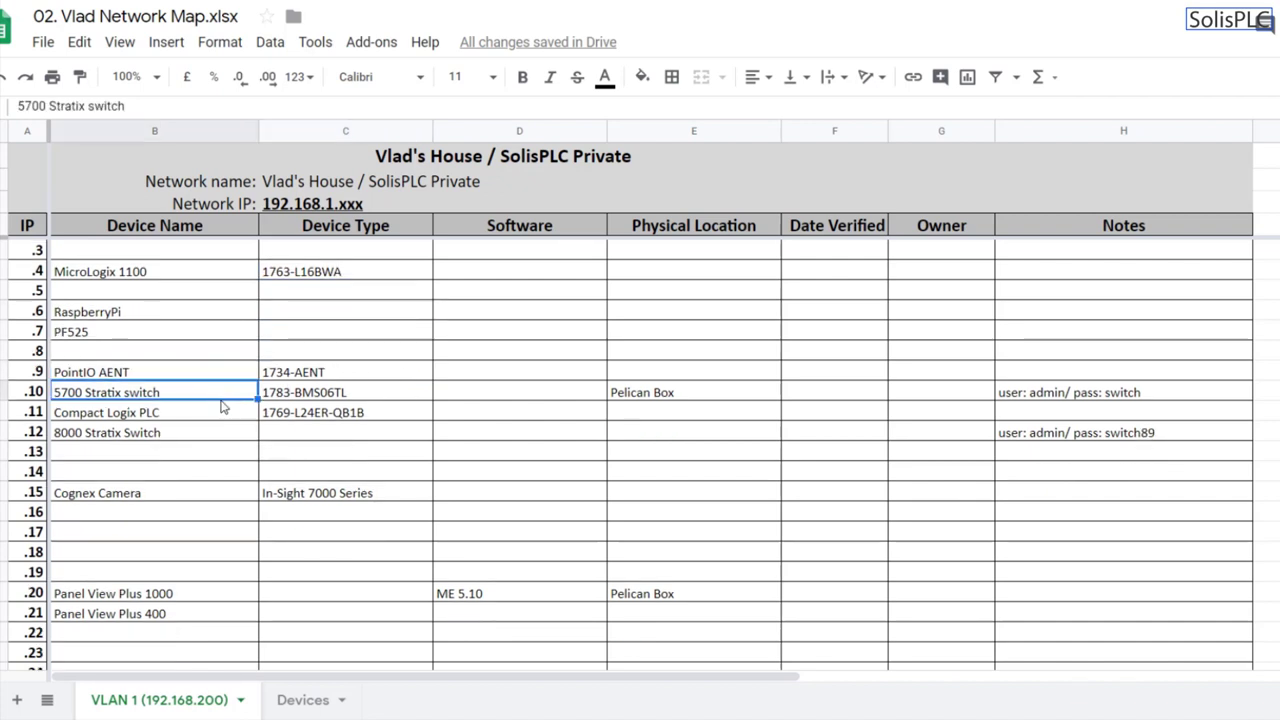
left_click(194, 420)
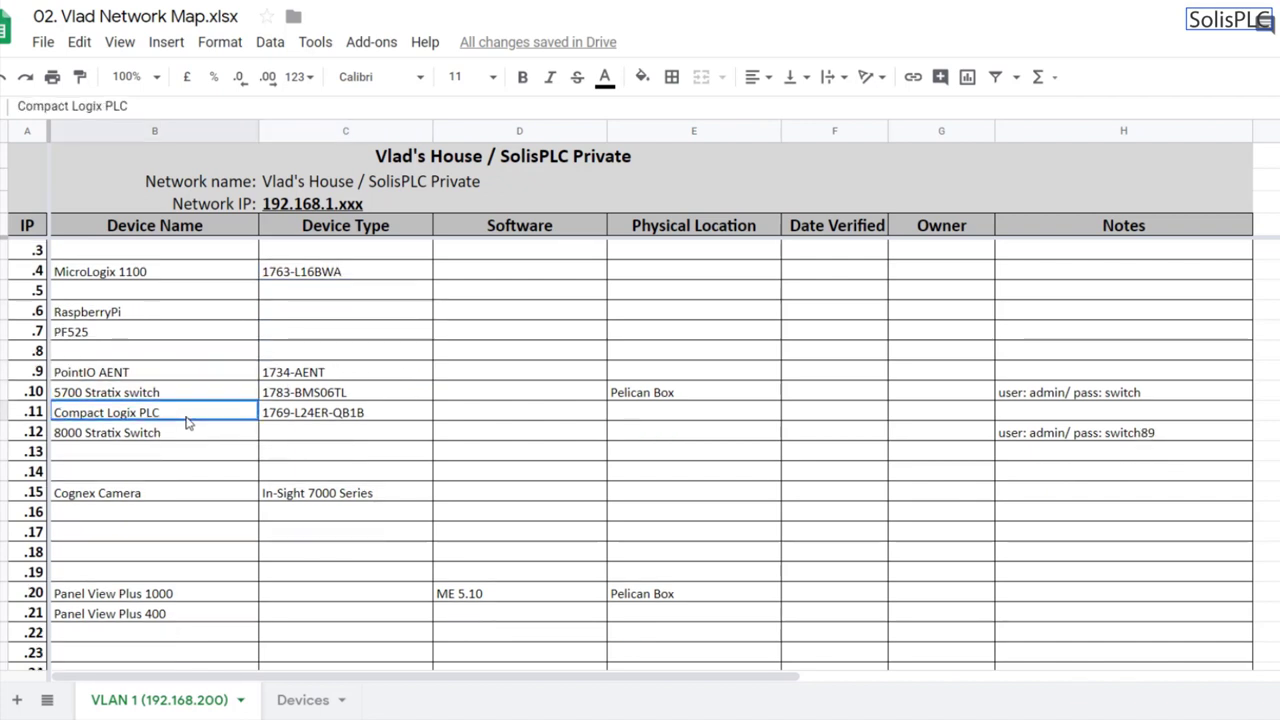
left_click(300, 417)
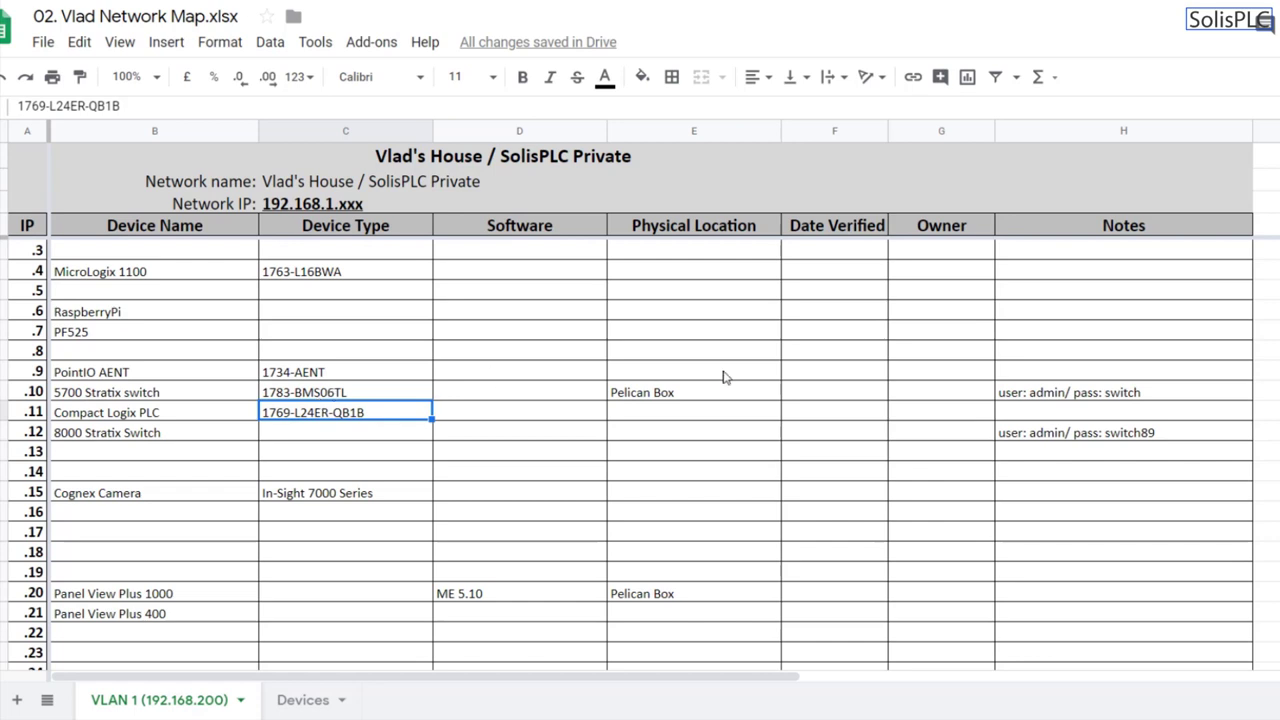
left_click(834, 352)
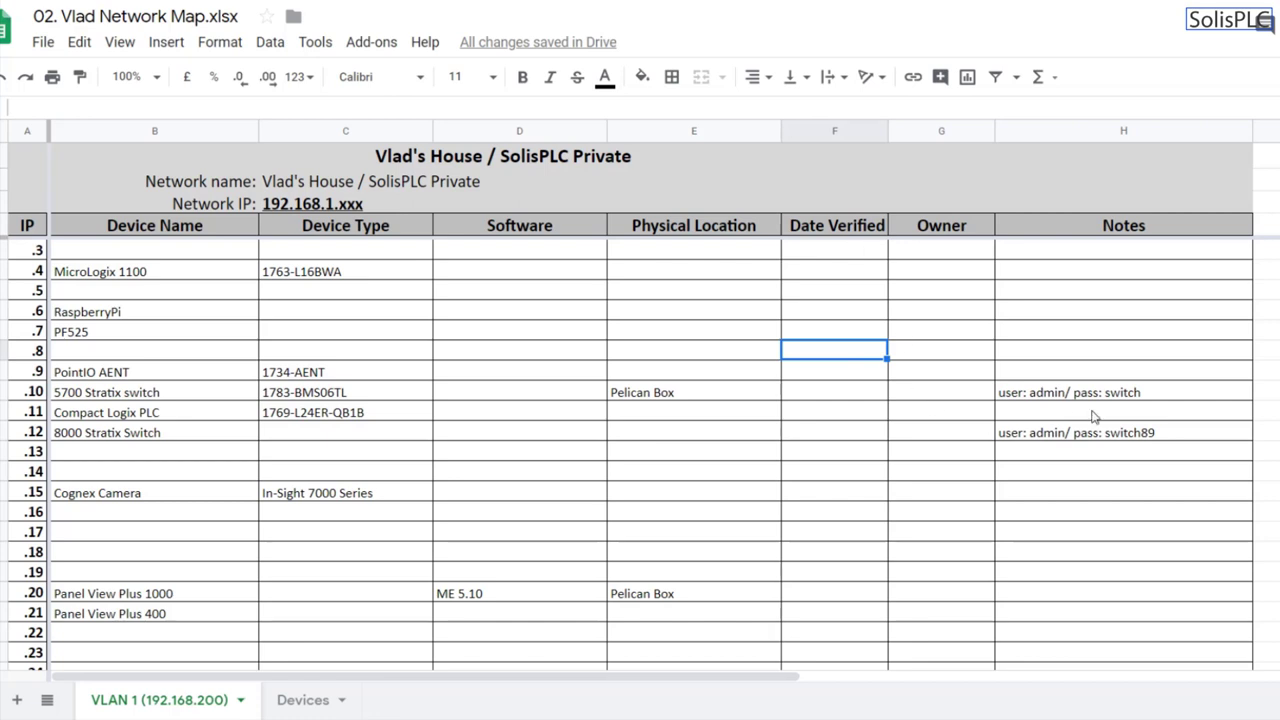
left_click(1137, 396)
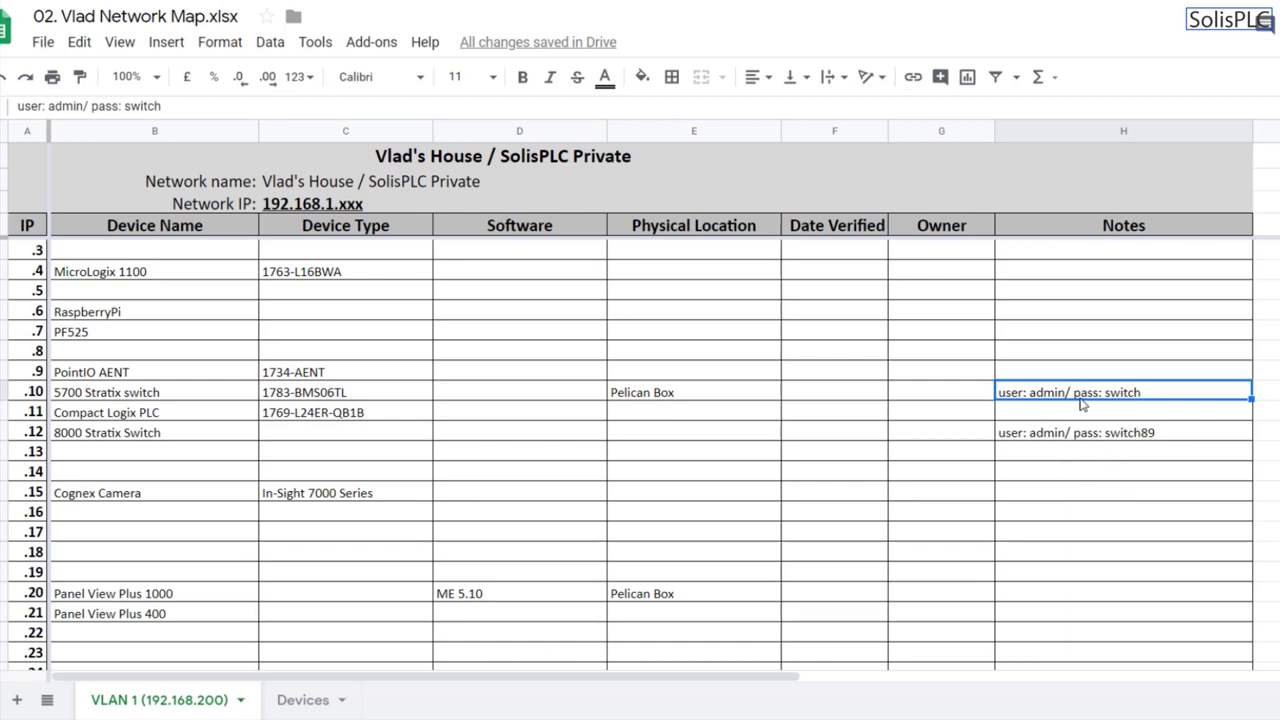
left_click(1045, 442)
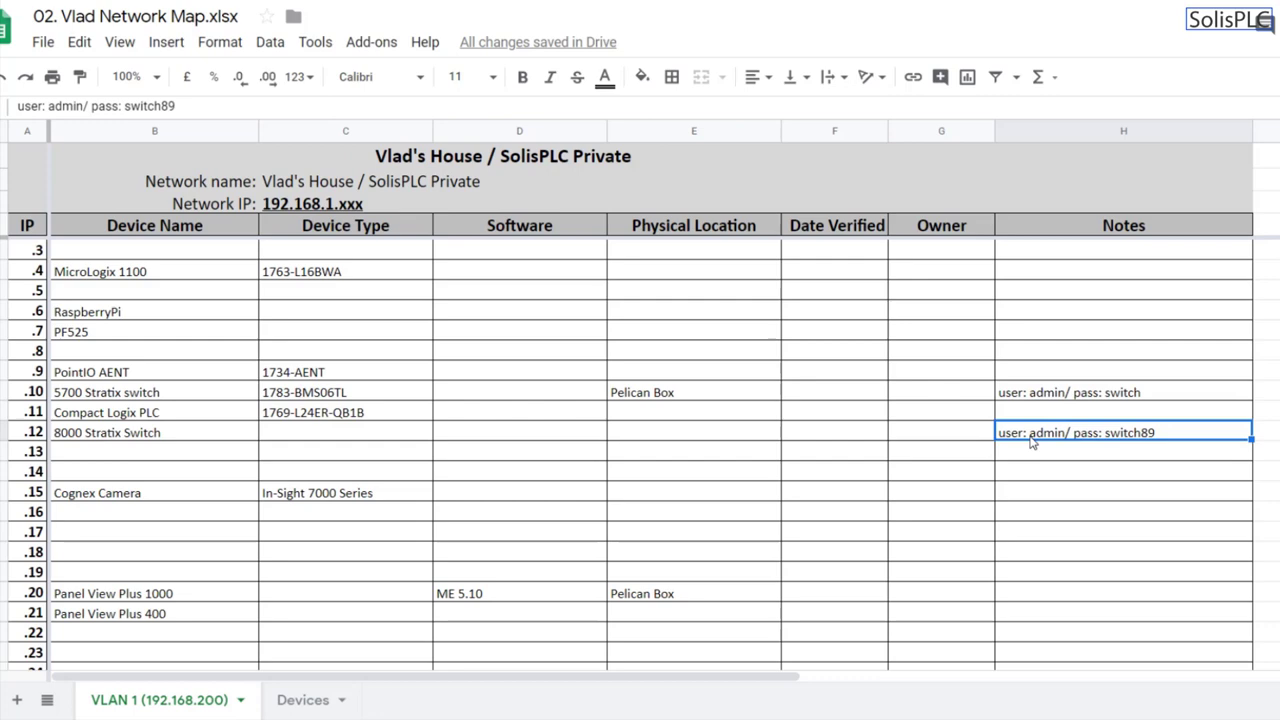
scroll(381, 420, "down", 1)
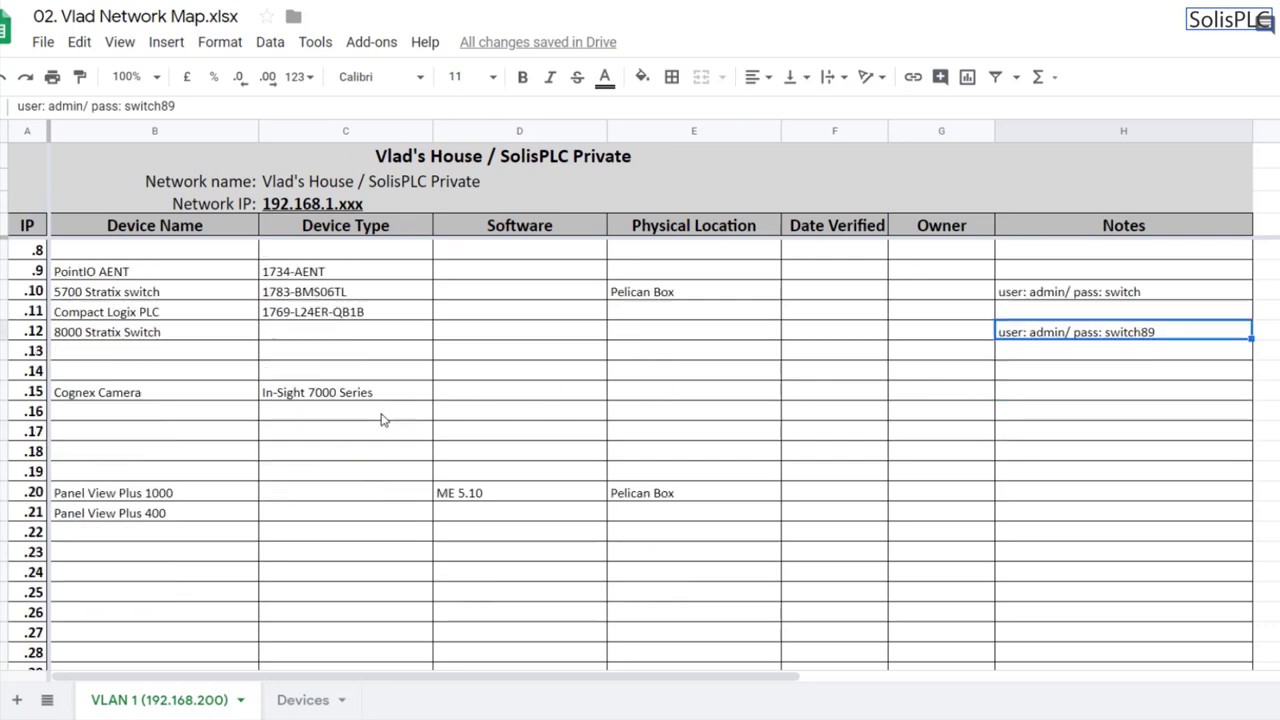
scroll(381, 420, "down", 1)
left_click(215, 378)
scroll(195, 400, "down", 7)
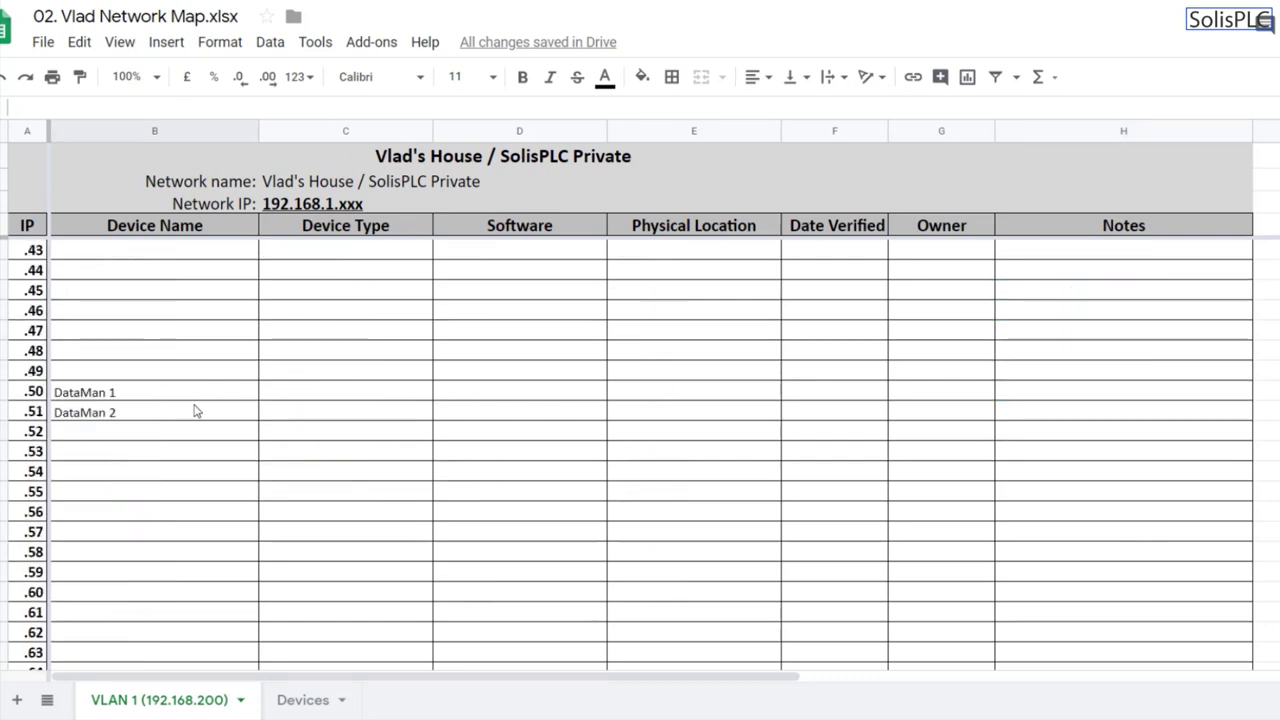
scroll(196, 410, "down", 20)
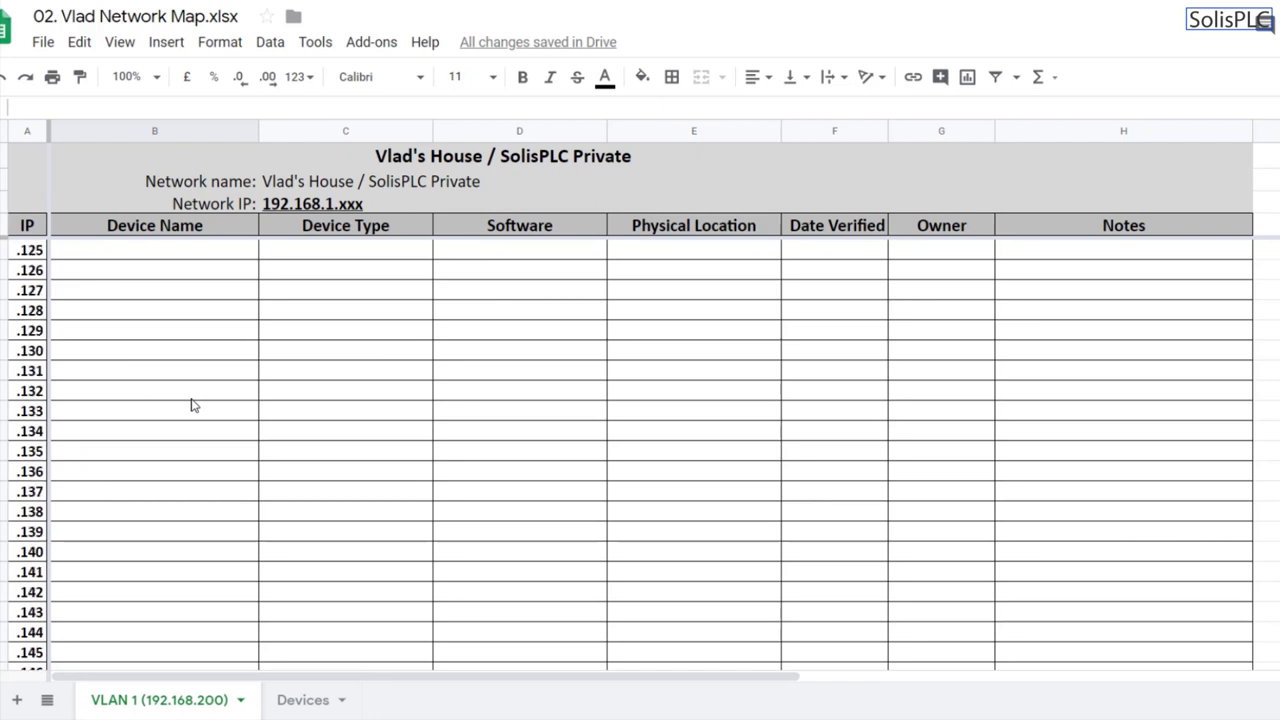
scroll(194, 405, "down", 20)
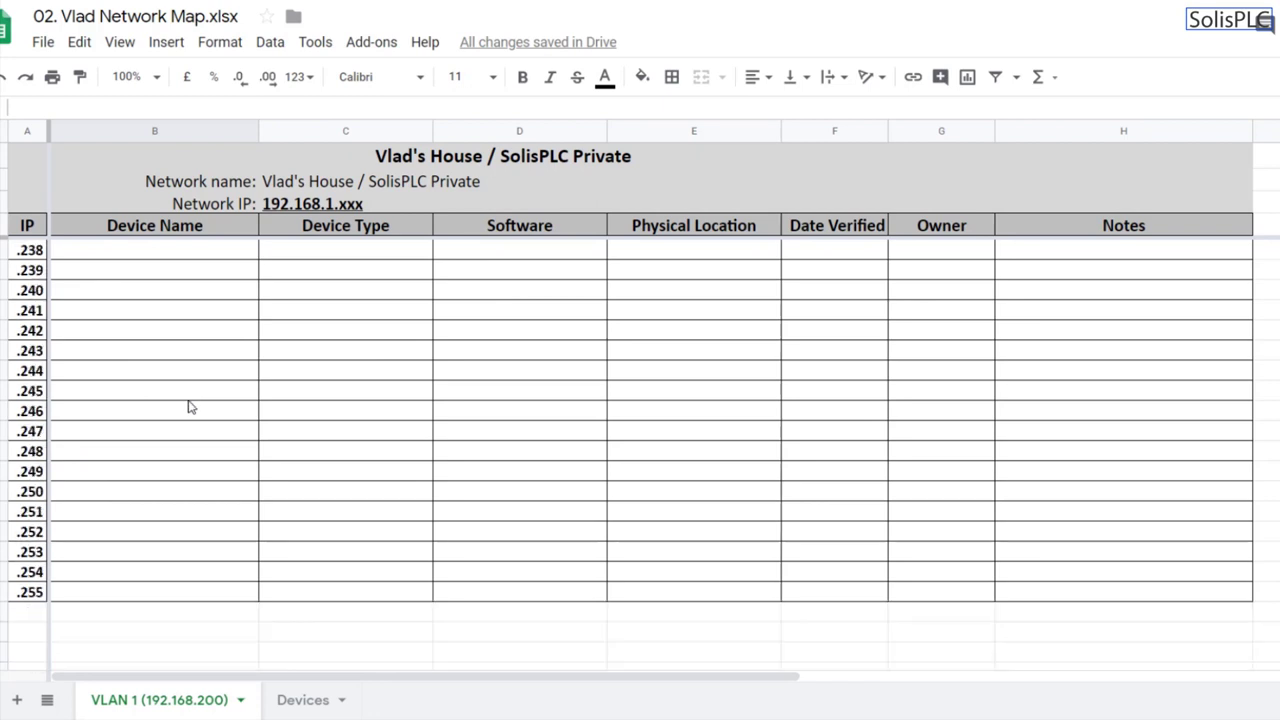
scroll(190, 407, "down", 3)
scroll(182, 409, "up", 8)
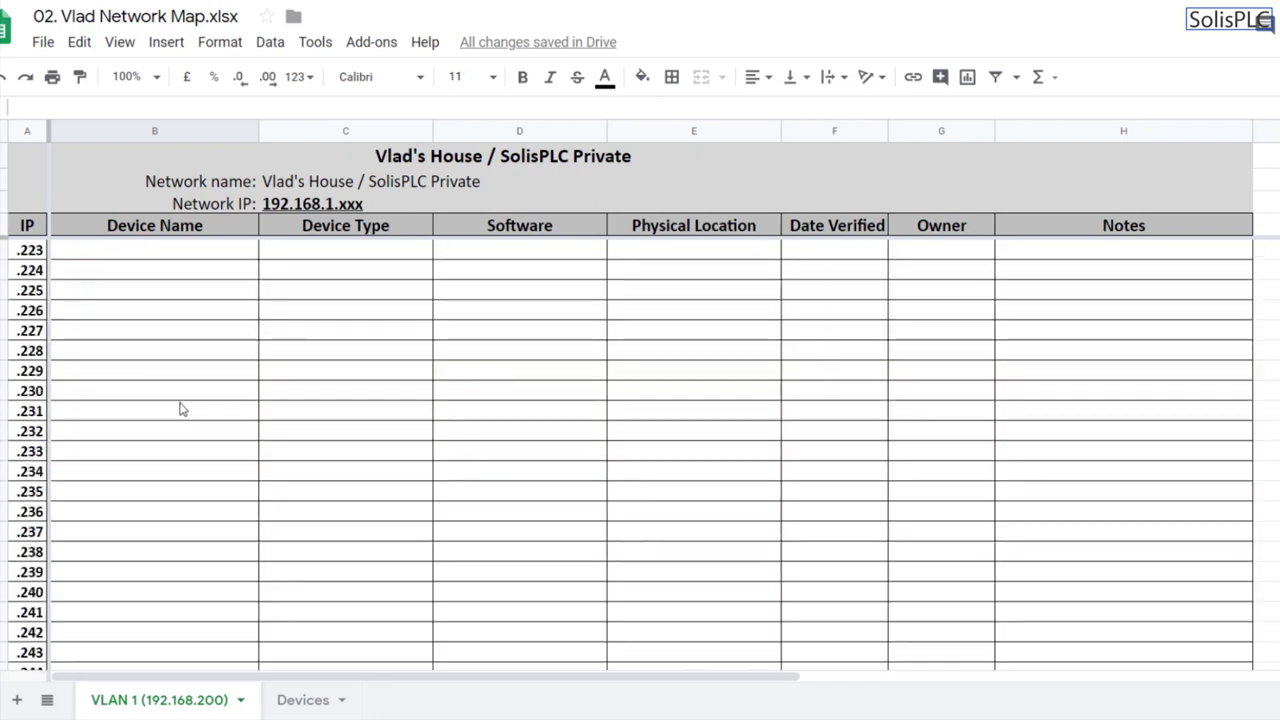
scroll(182, 409, "up", 20)
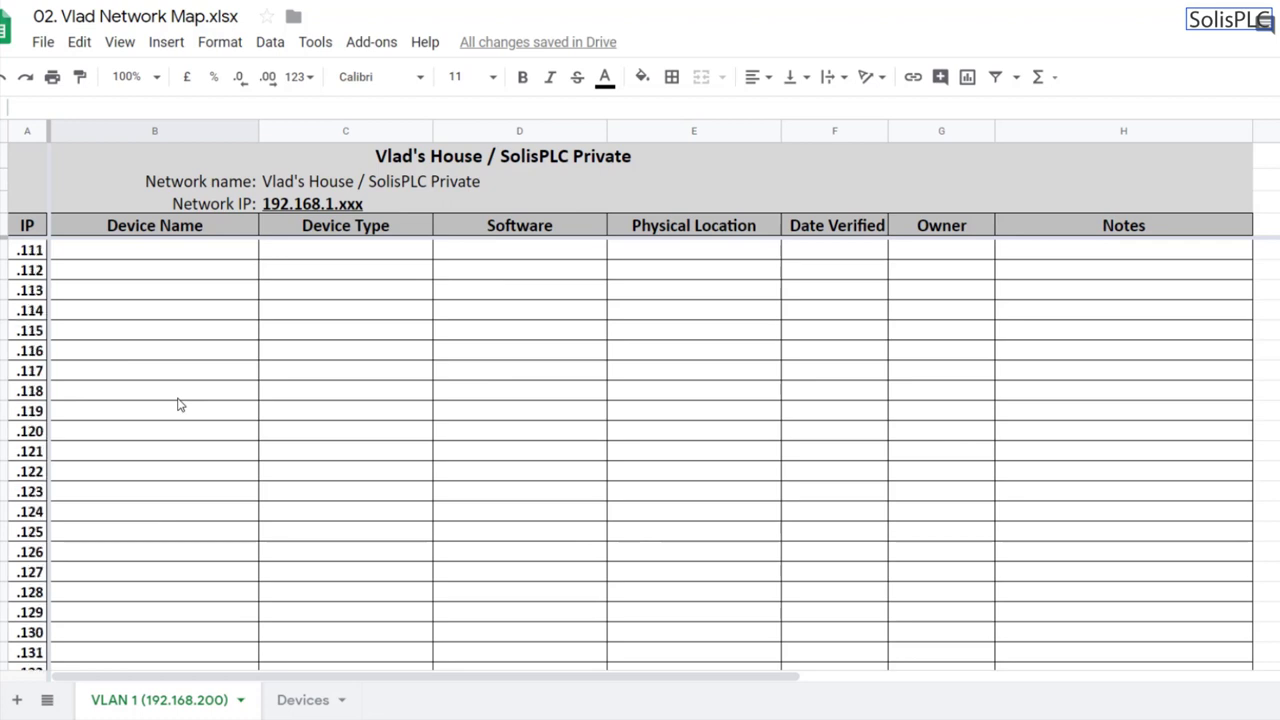
scroll(181, 404, "down", 12)
scroll(180, 398, "up", 18)
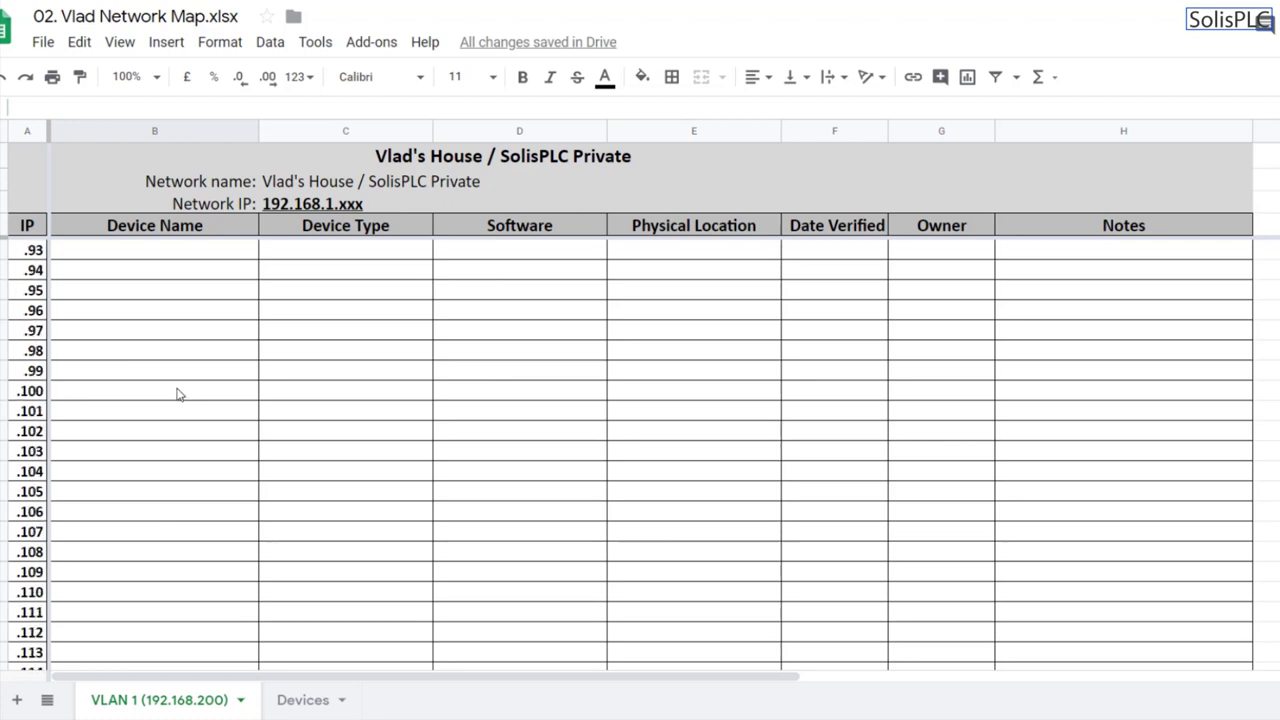
scroll(177, 394, "up", 20)
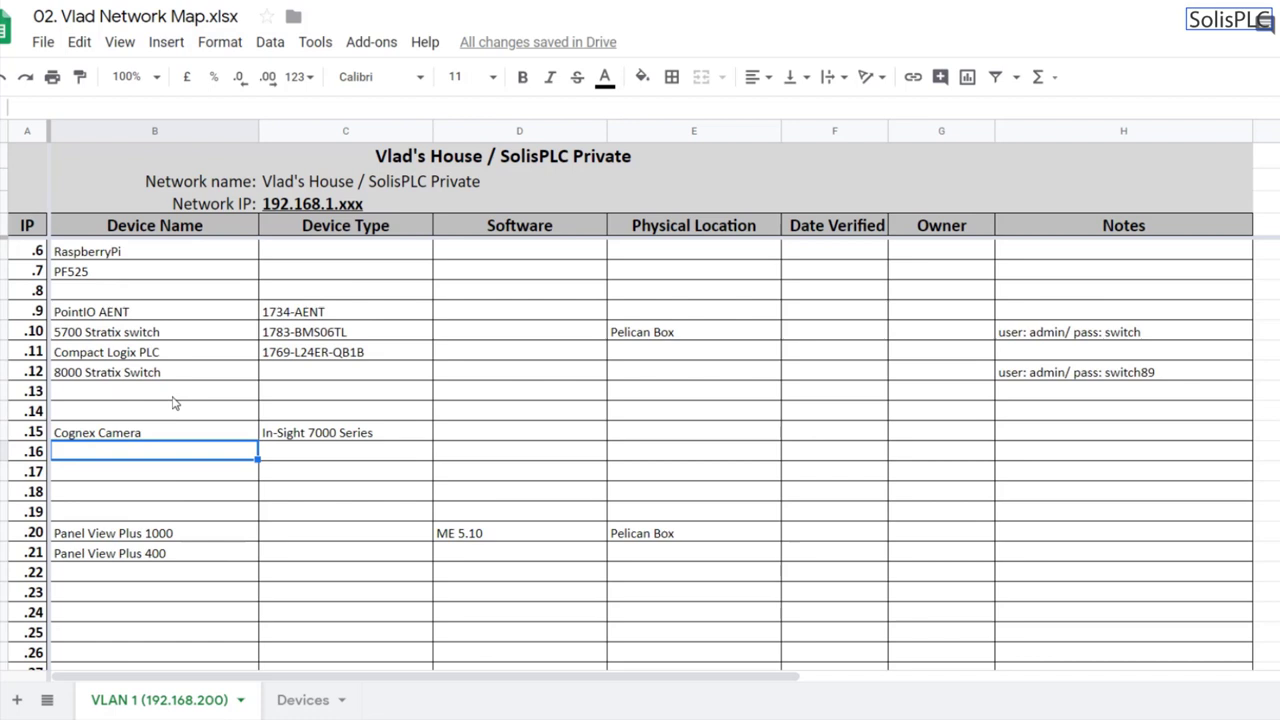
scroll(175, 404, "up", 2)
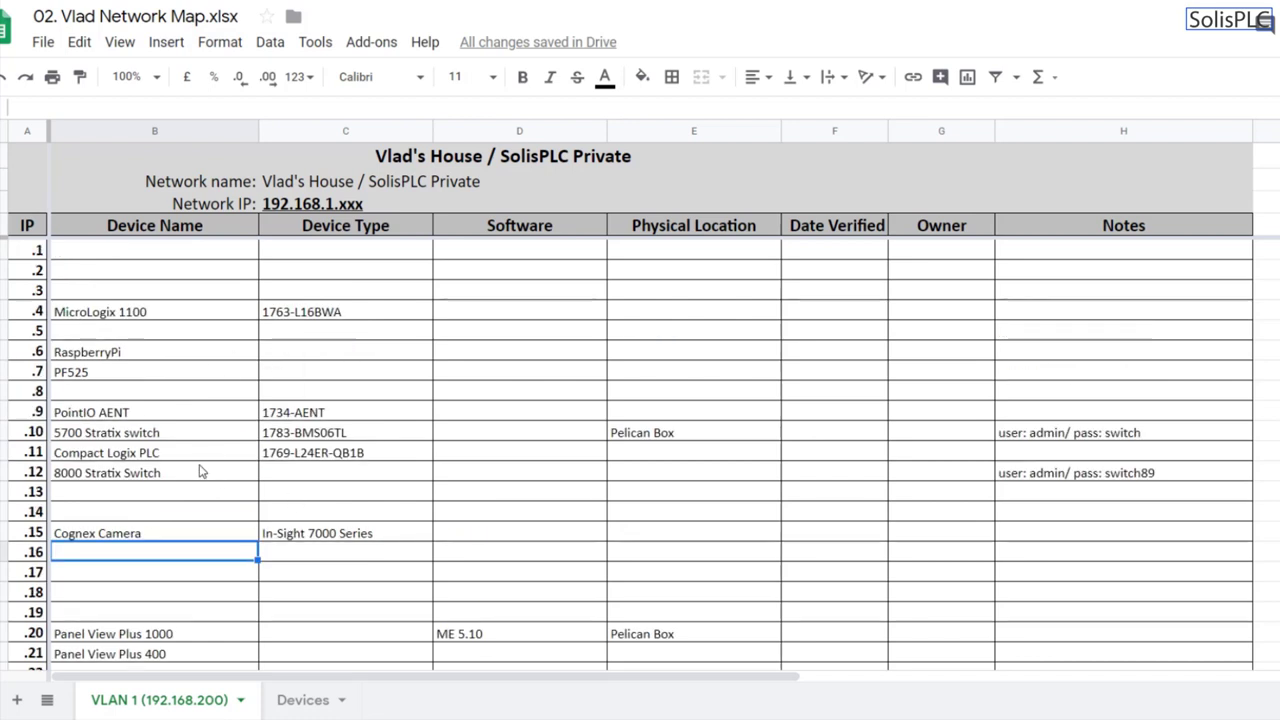
- Open Control Panel from Start search, then Network and Sharing Center's adapter settings
key("super")
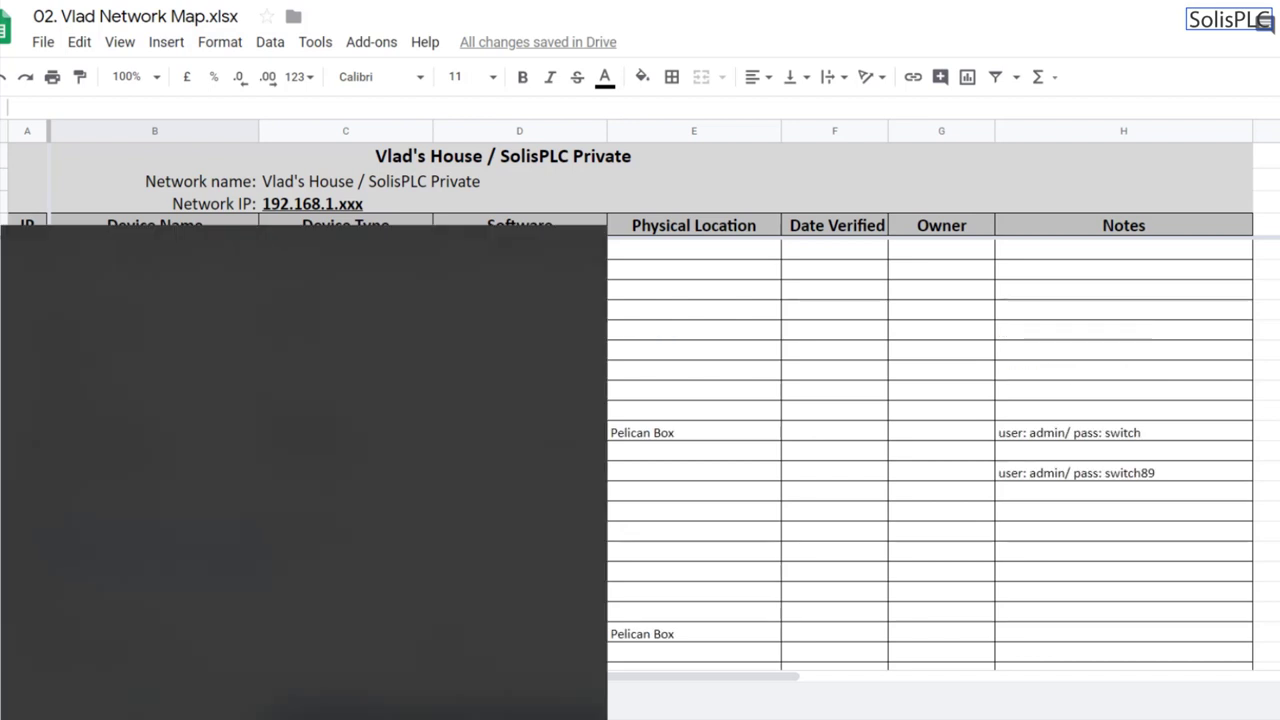
type("c")
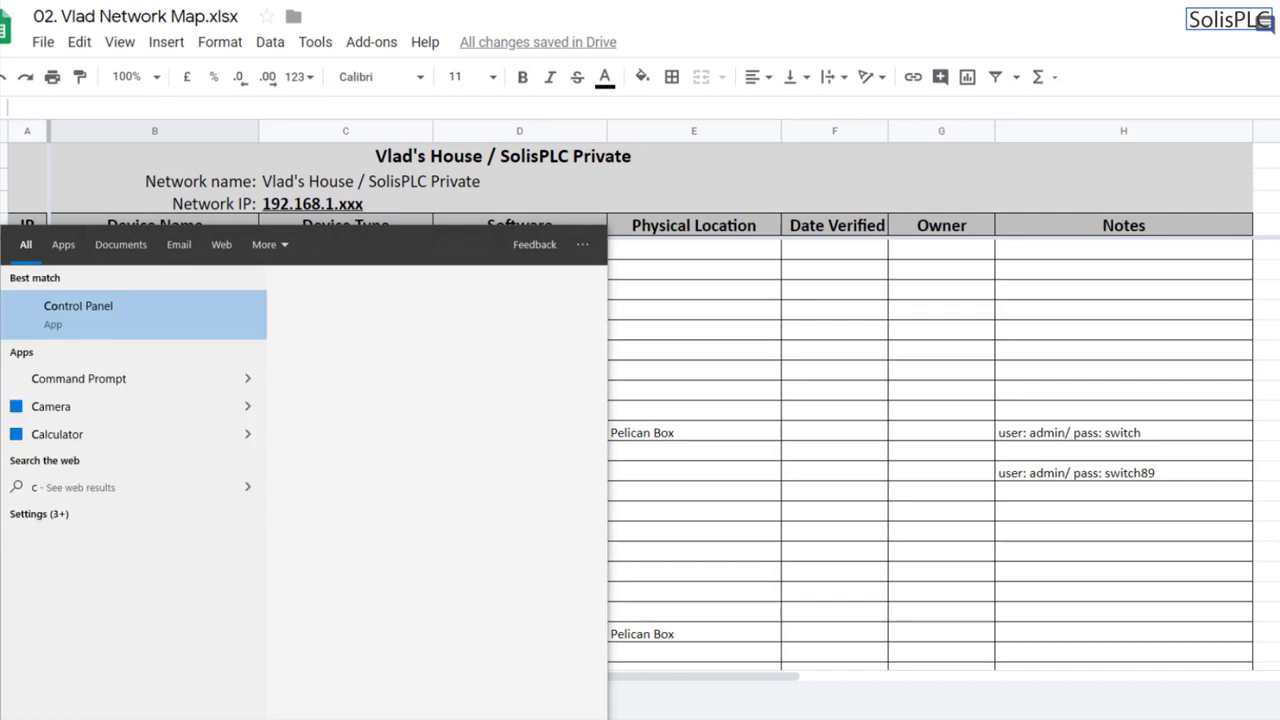
type("o")
key("Return")
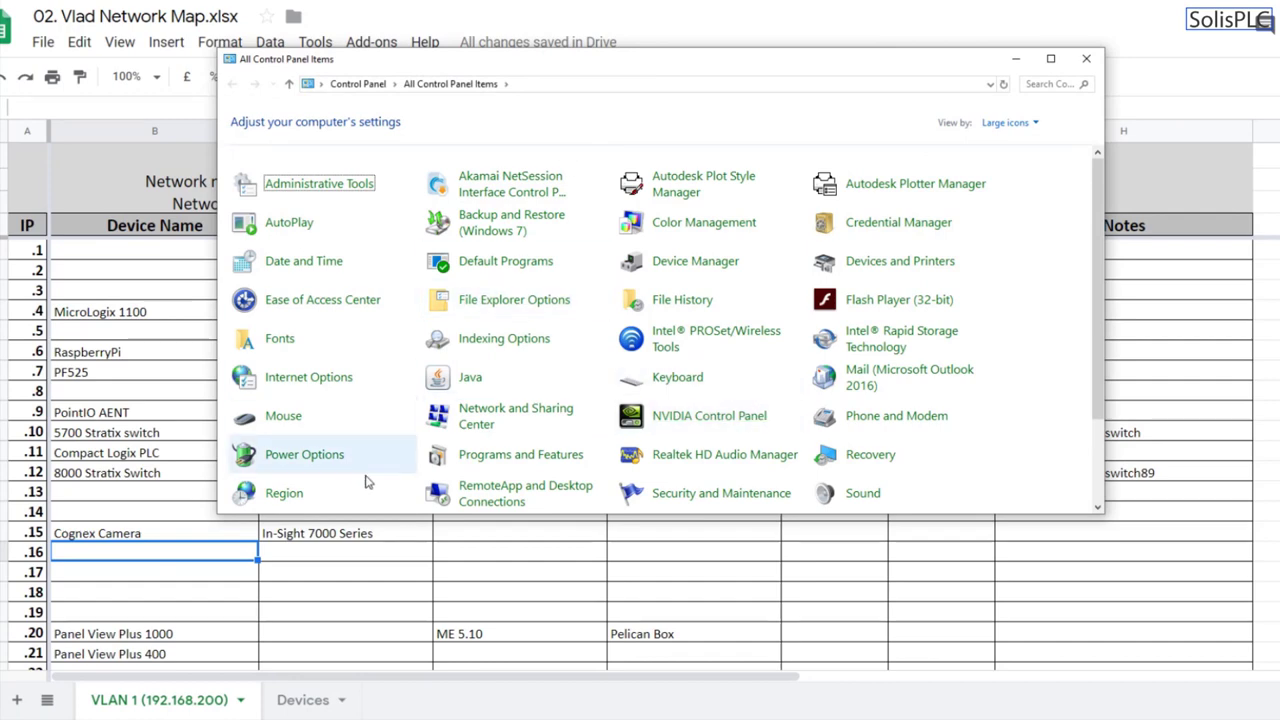
left_click(501, 416)
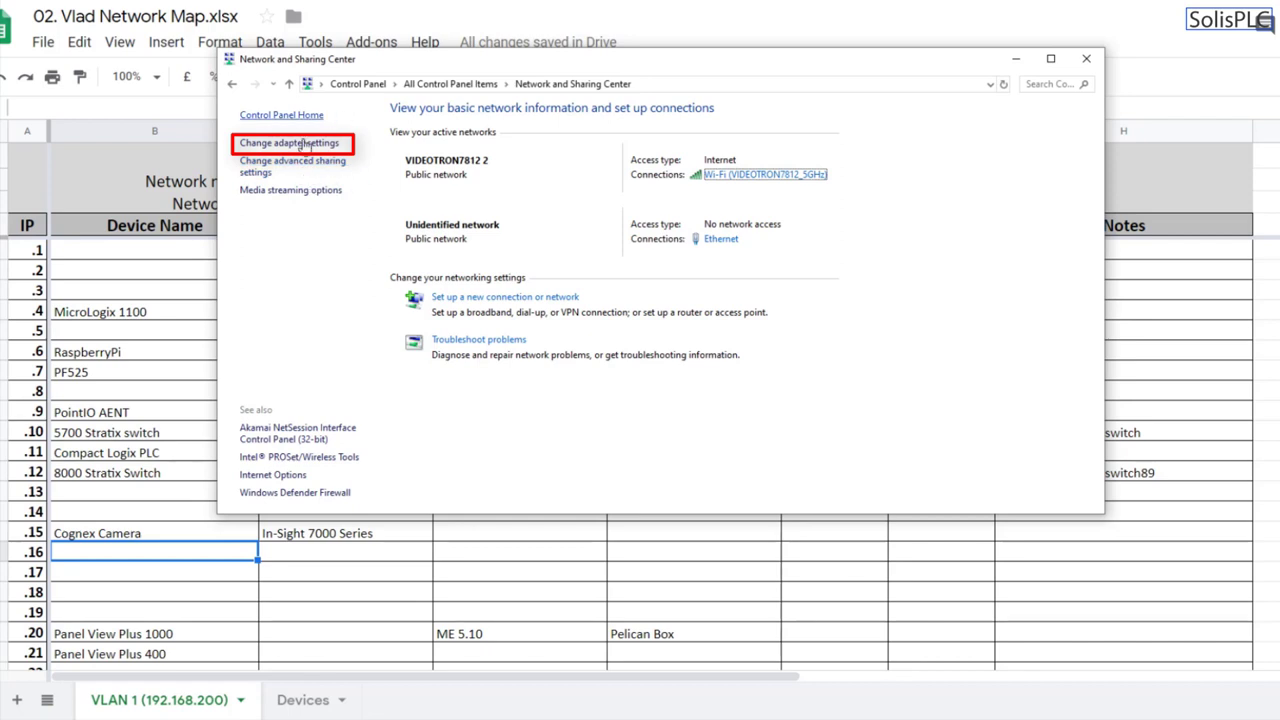
left_click(310, 146)
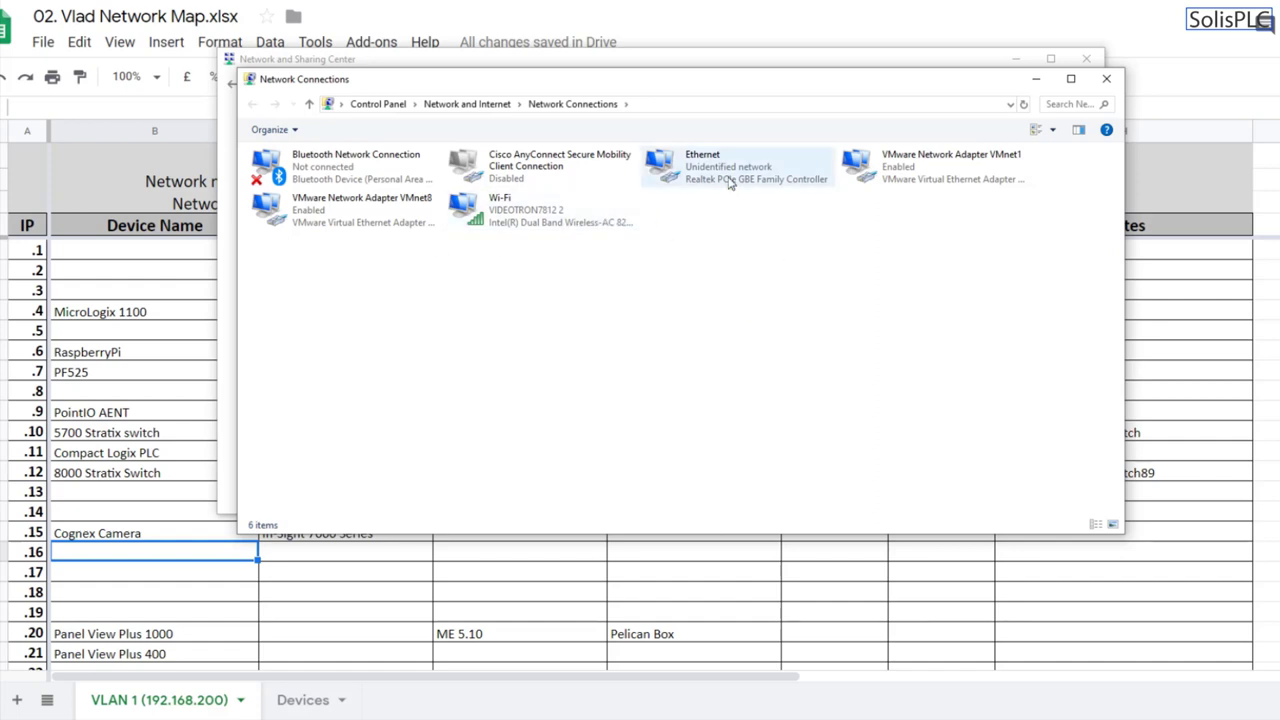
- Pick the Ethernet adapter from among Wi-Fi and VMnet1 and open its Properties
left_click(585, 222)
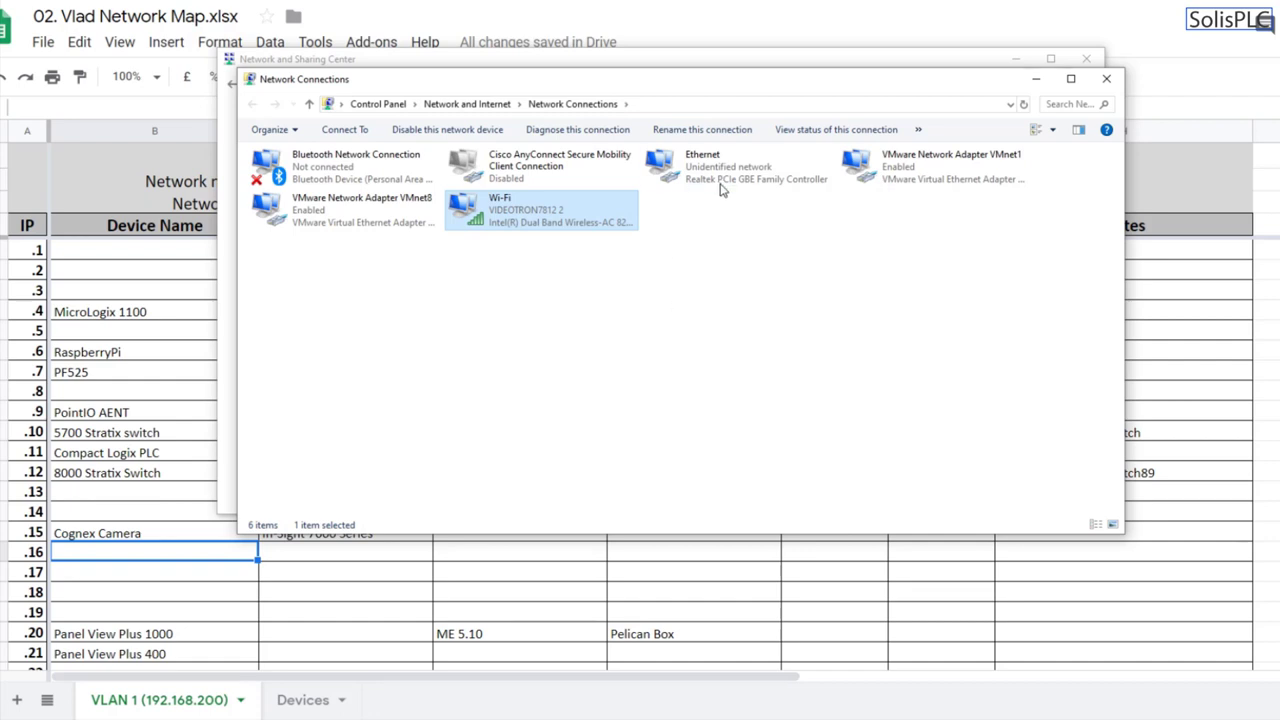
left_click(884, 176)
left_click(778, 177)
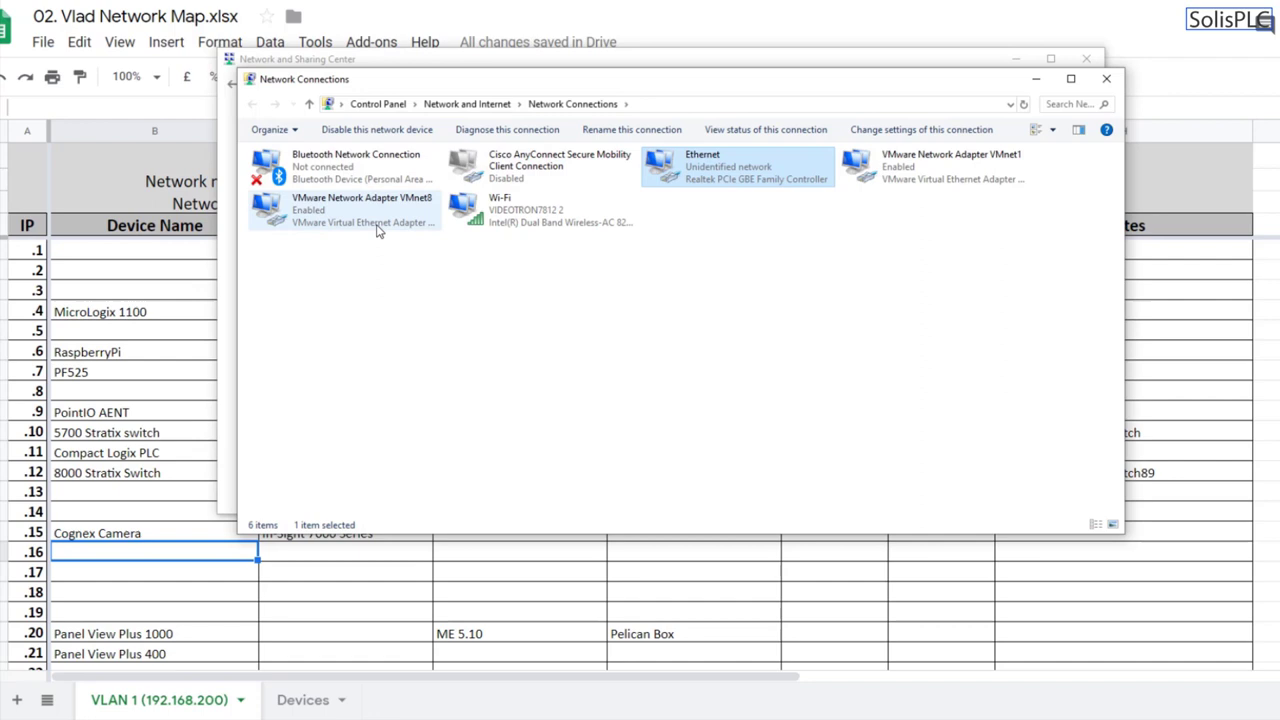
left_click(928, 181)
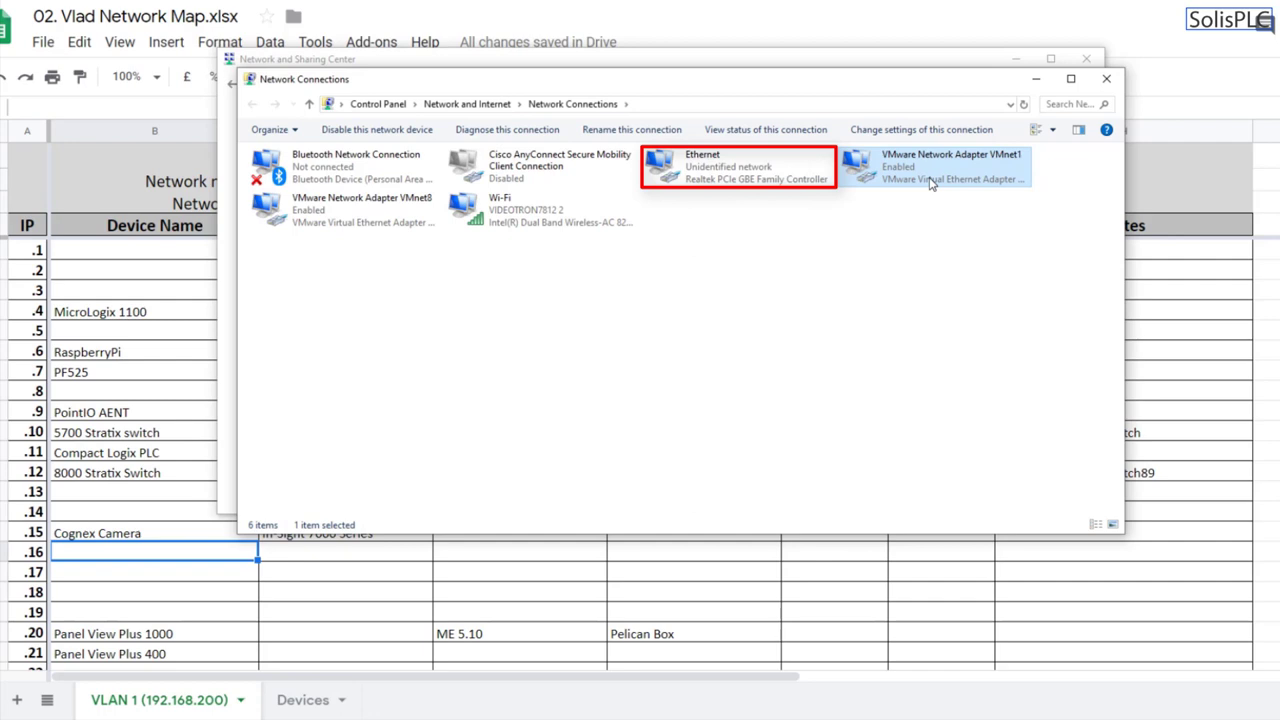
left_click(785, 179)
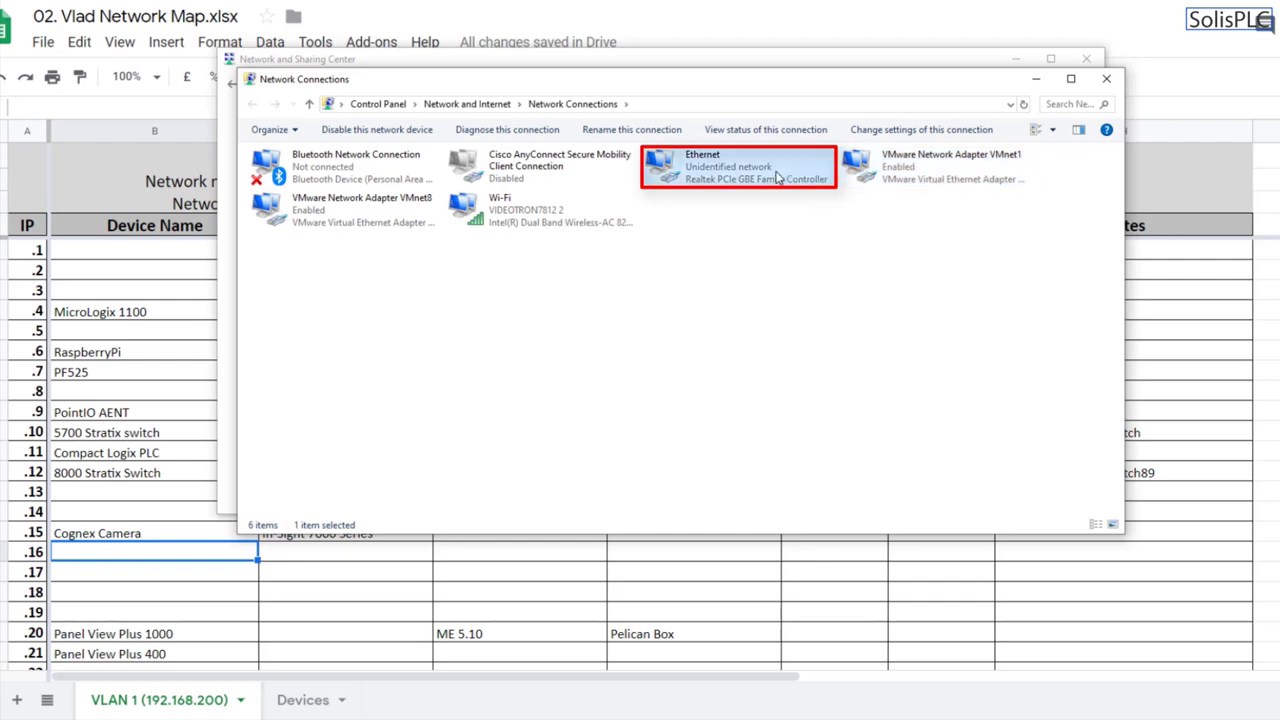
right_click(716, 166)
left_click(758, 307)
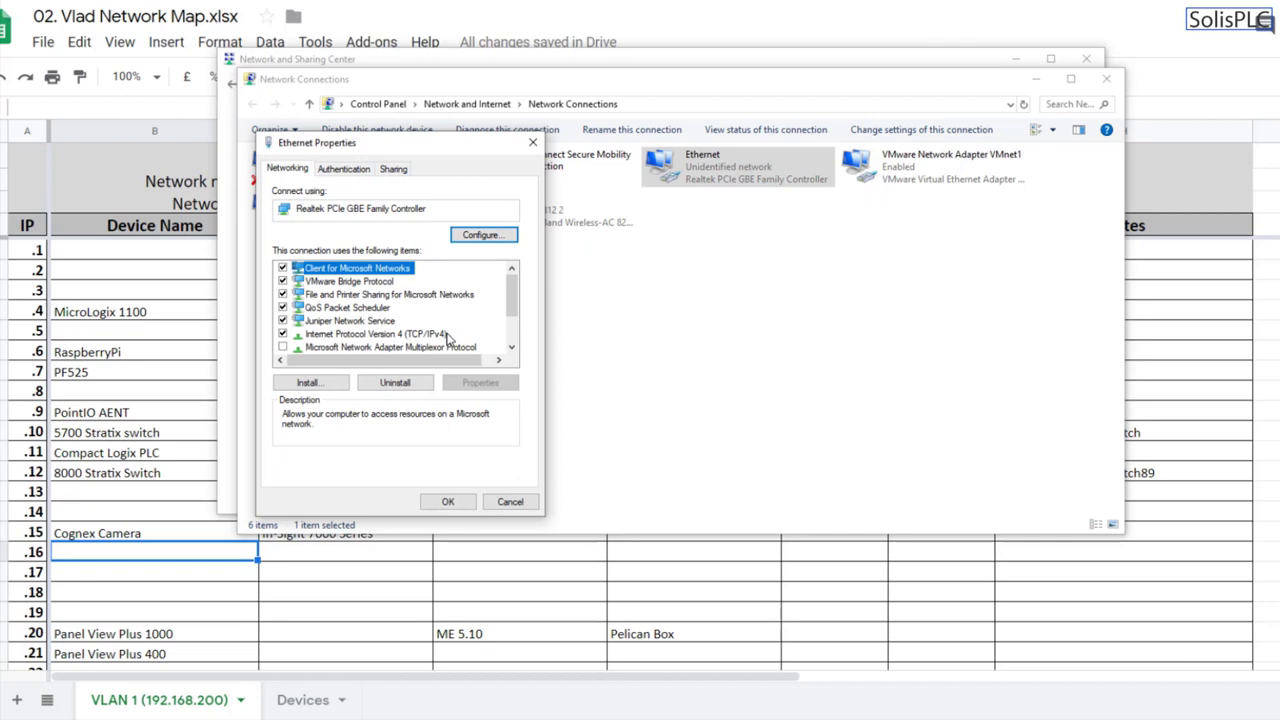
- Open the Ethernet connection's Internet Protocol Version 4 (TCP/IPv4) settings
double_click(415, 336)
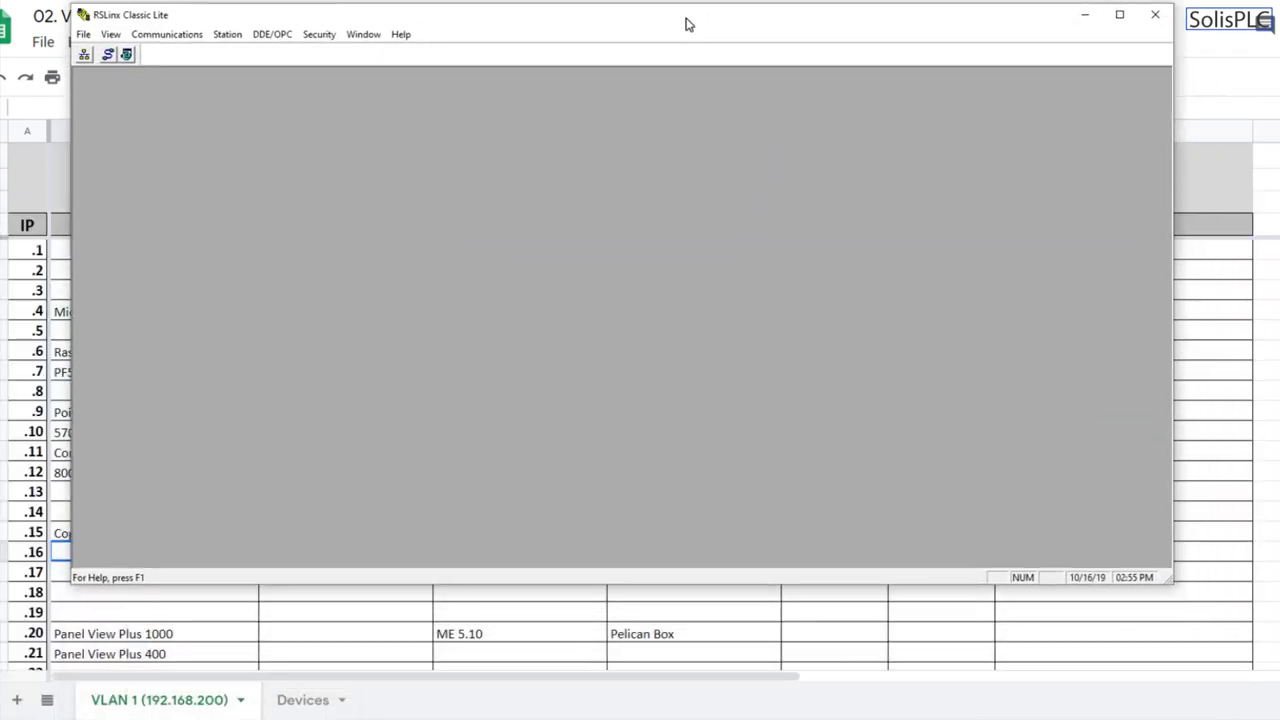
- Move the RSLinx window, start a network browse, and open Communications > Configure Drivers
left_click_drag(686, 24, 670, 26)
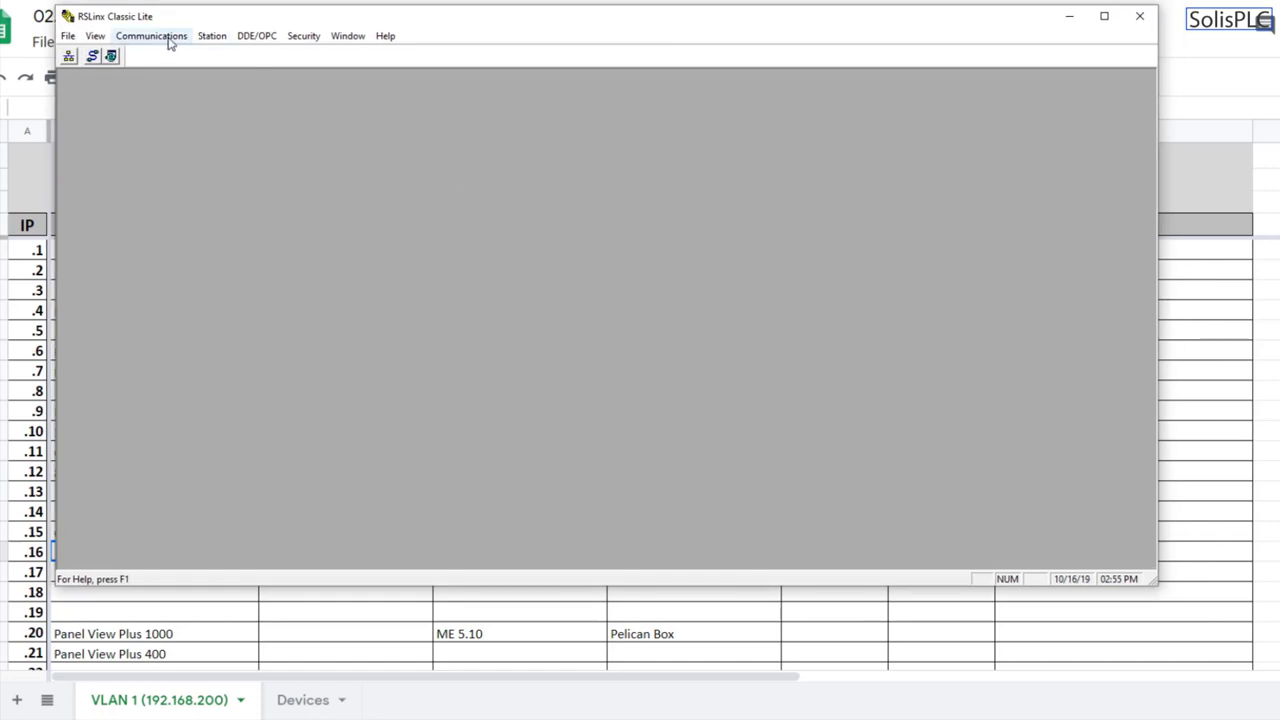
left_click(69, 57)
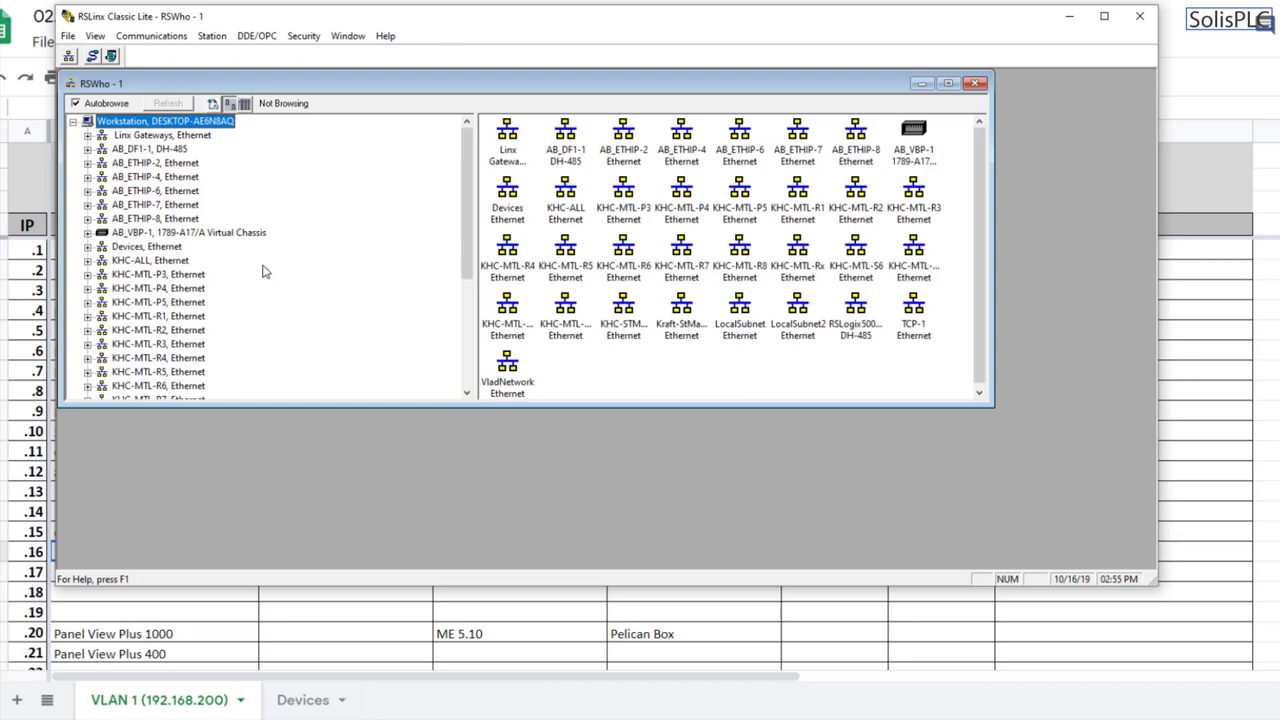
left_click_drag(463, 220, 455, 360)
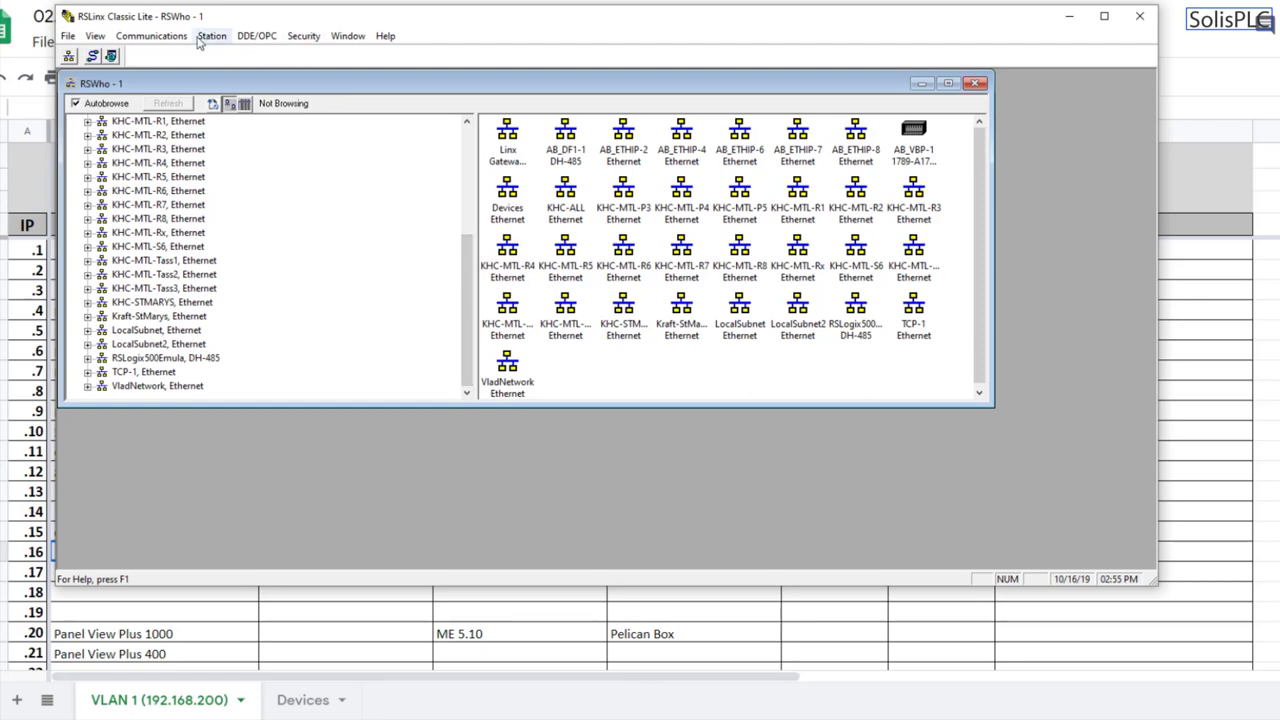
left_click(146, 40)
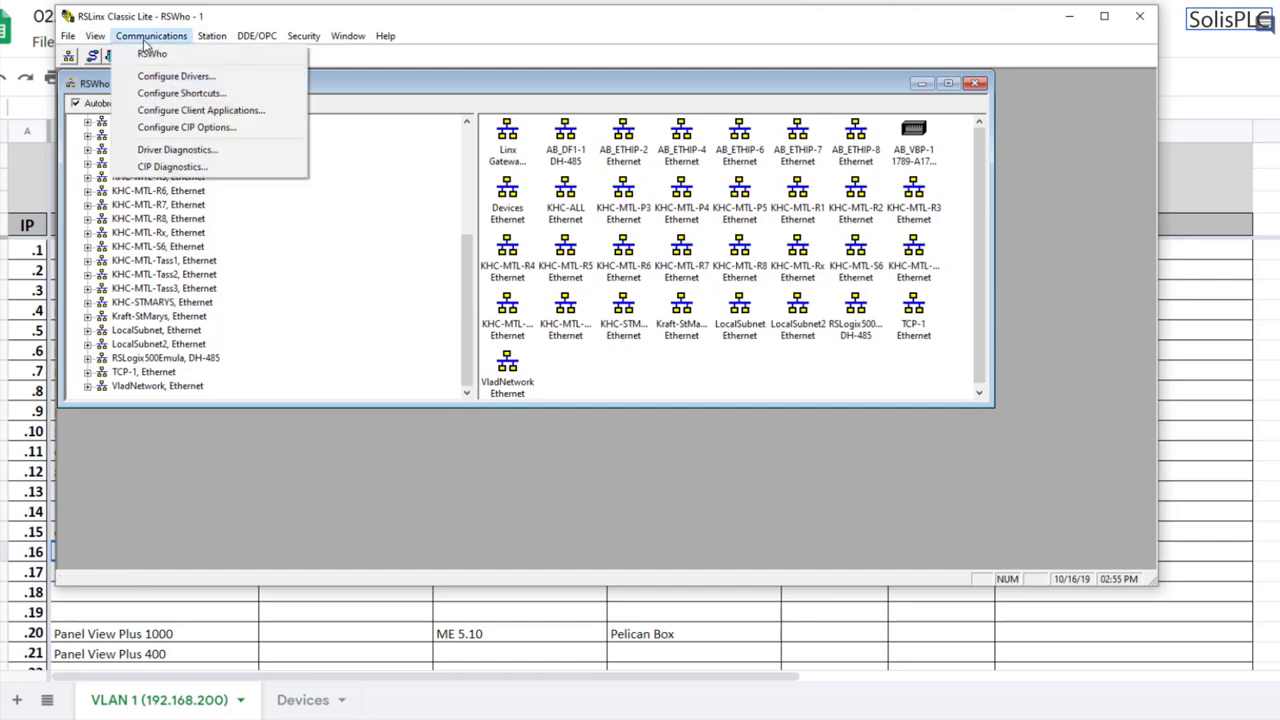
left_click(176, 76)
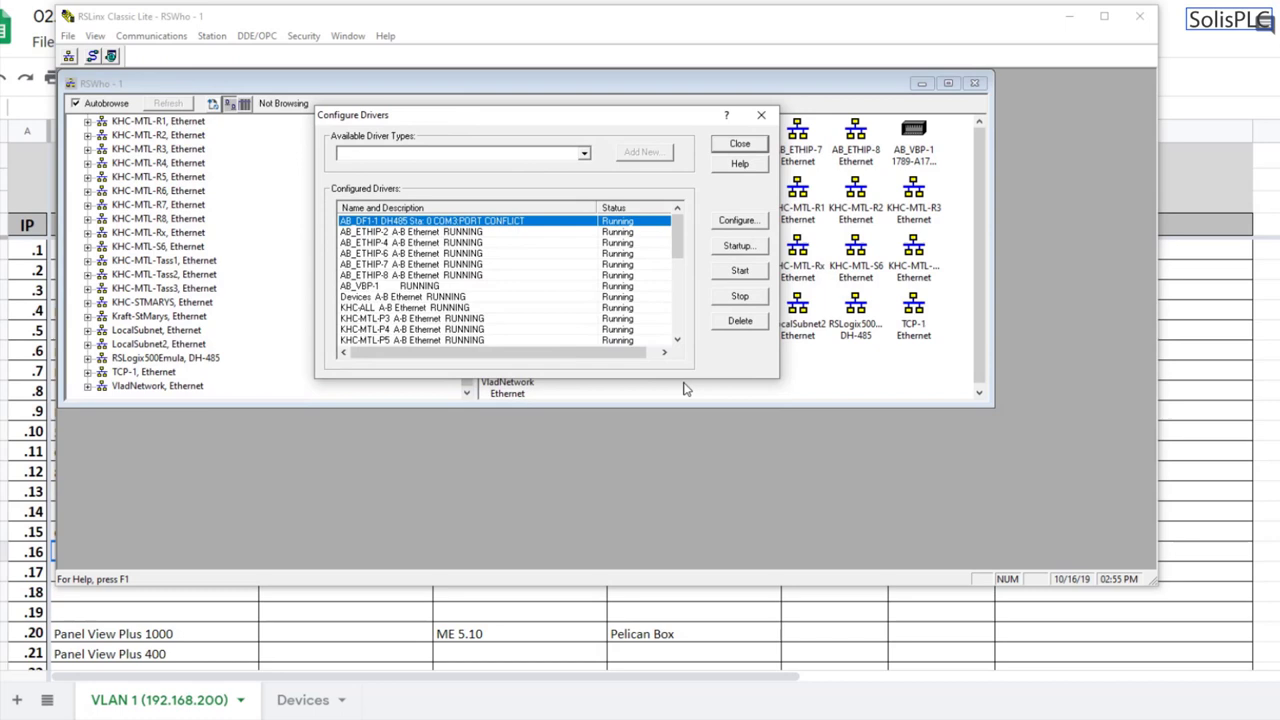
- Add an Ethernet devices driver named AB_ETH-21, select station 0's Host Name, then view the network map
mouse_move(676, 236)
left_mouse_down()
mouse_move(667, 346)
mouse_move(677, 222)
left_mouse_up()
left_click(584, 153)
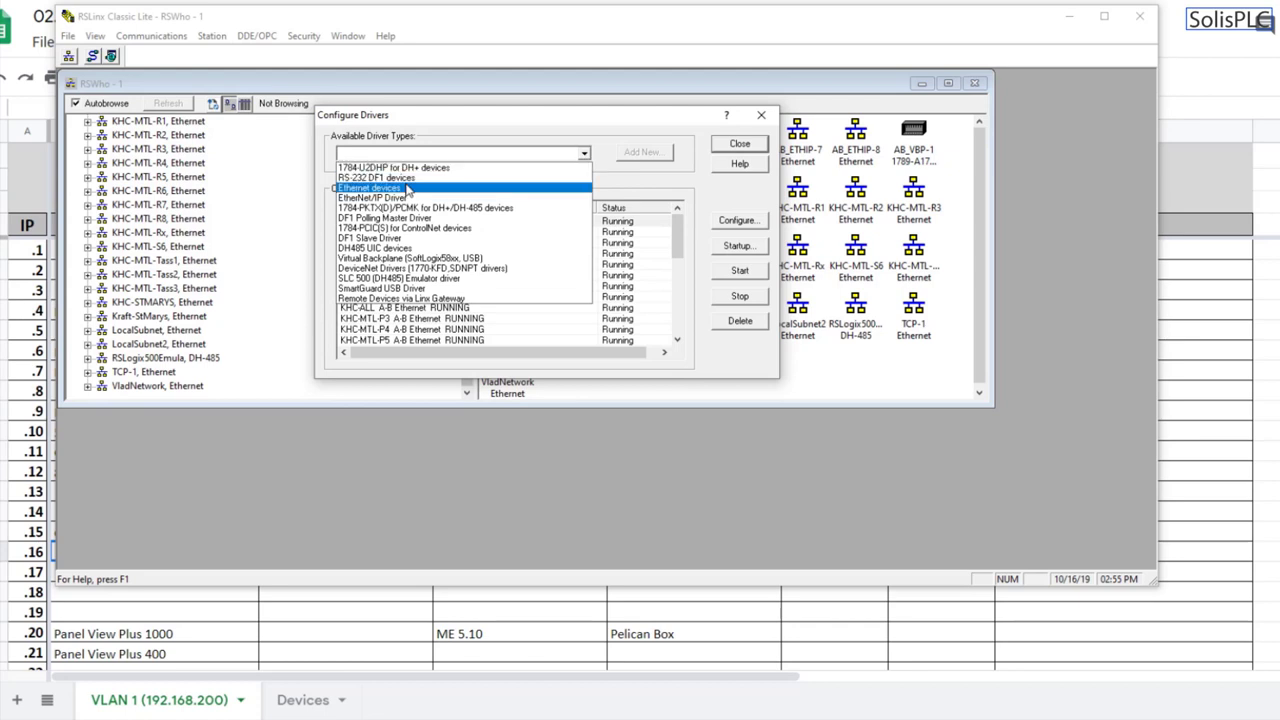
left_click(391, 190)
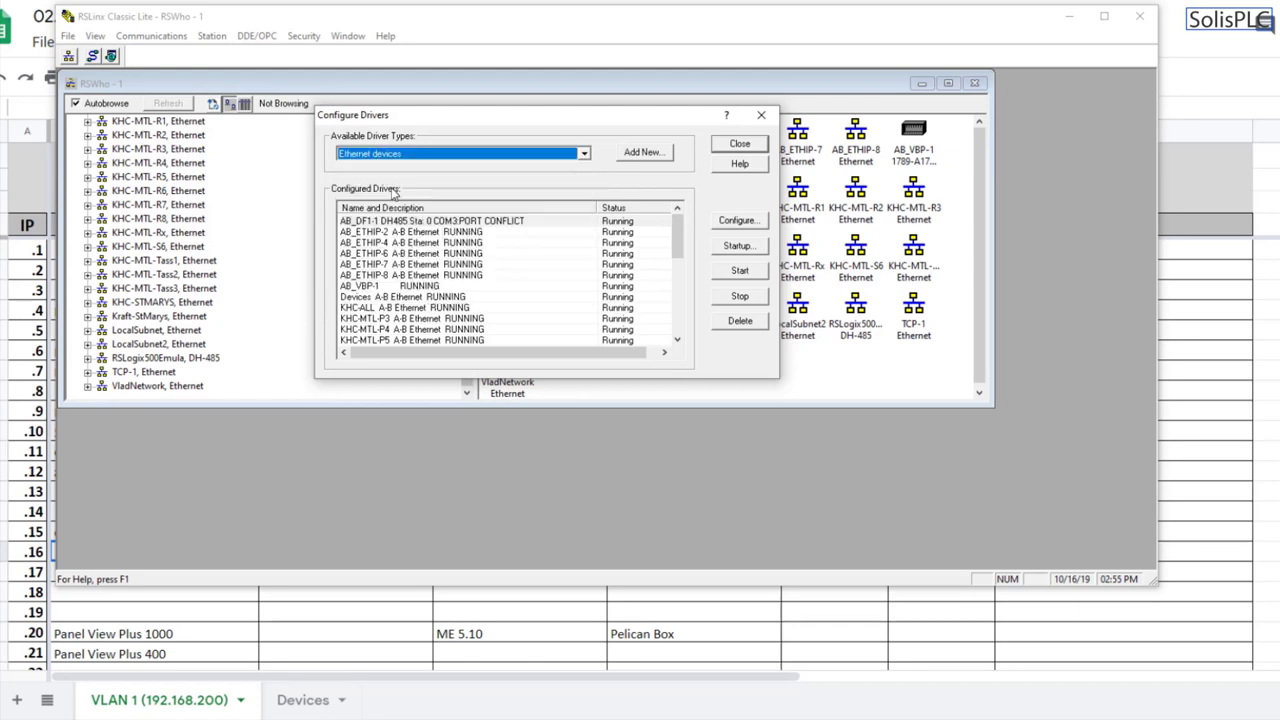
left_click(628, 160)
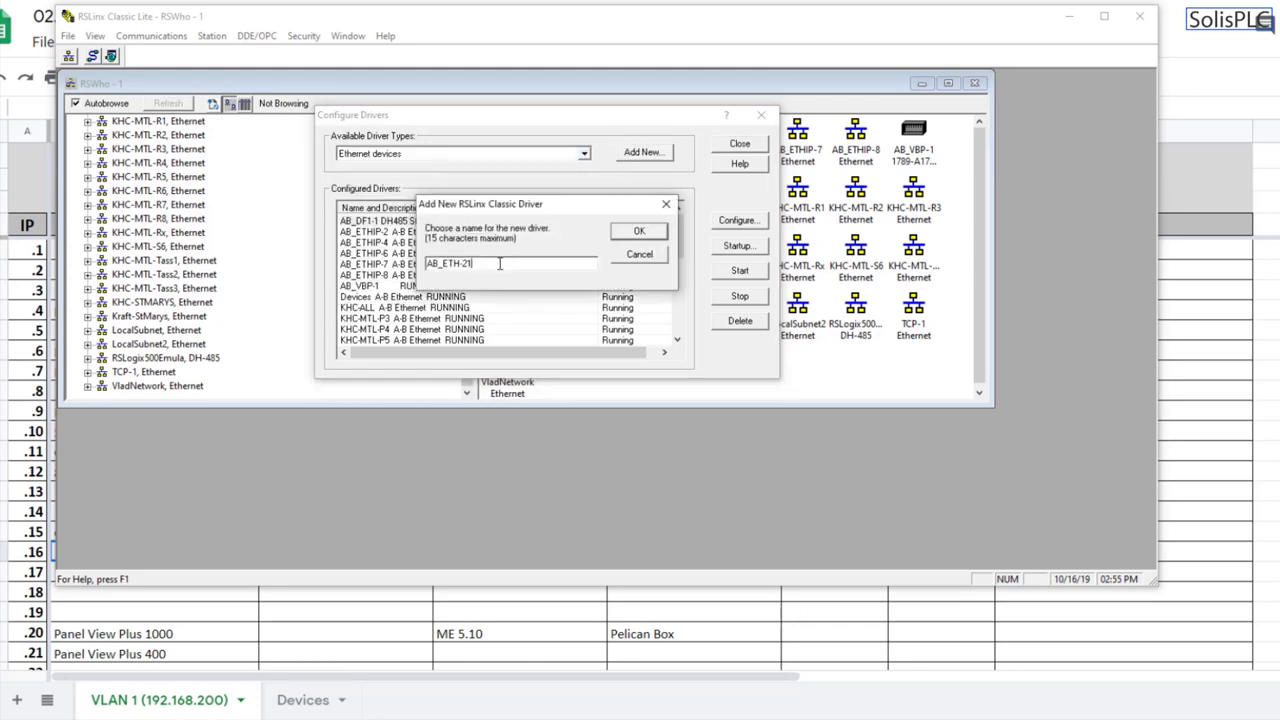
left_click(640, 232)
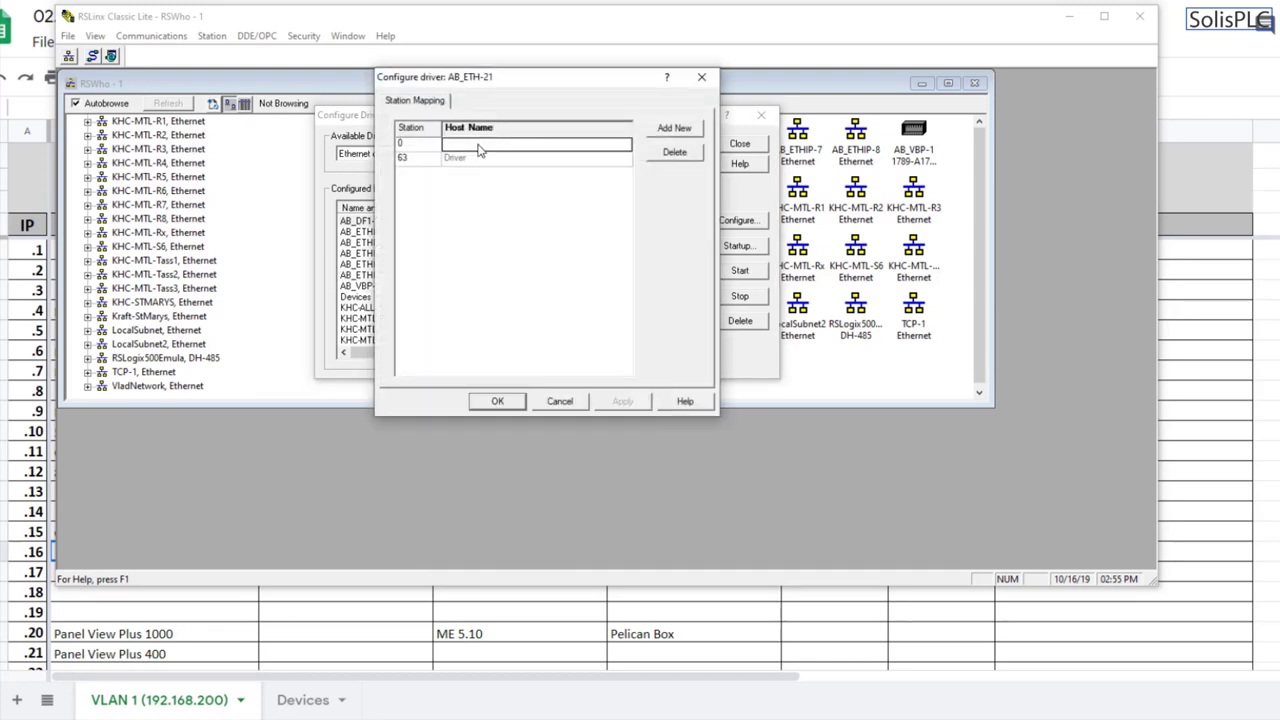
left_click(478, 149)
left_click(237, 621)
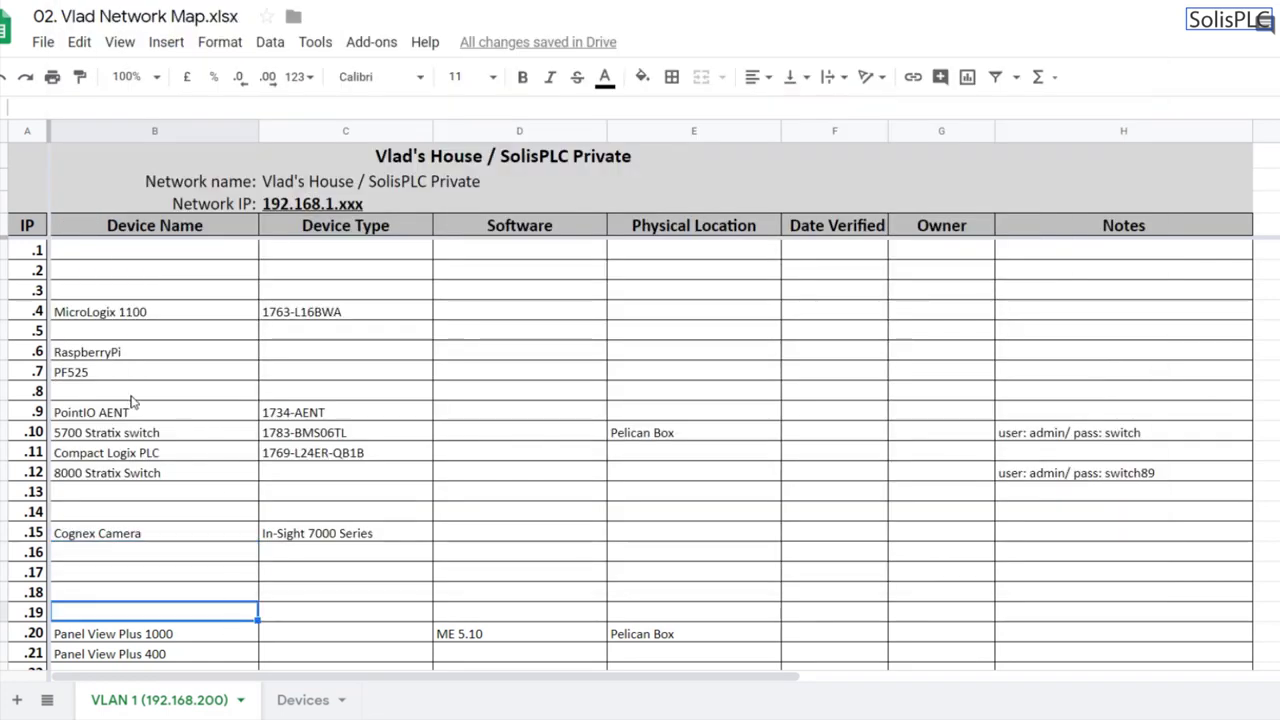
left_click(340, 205)
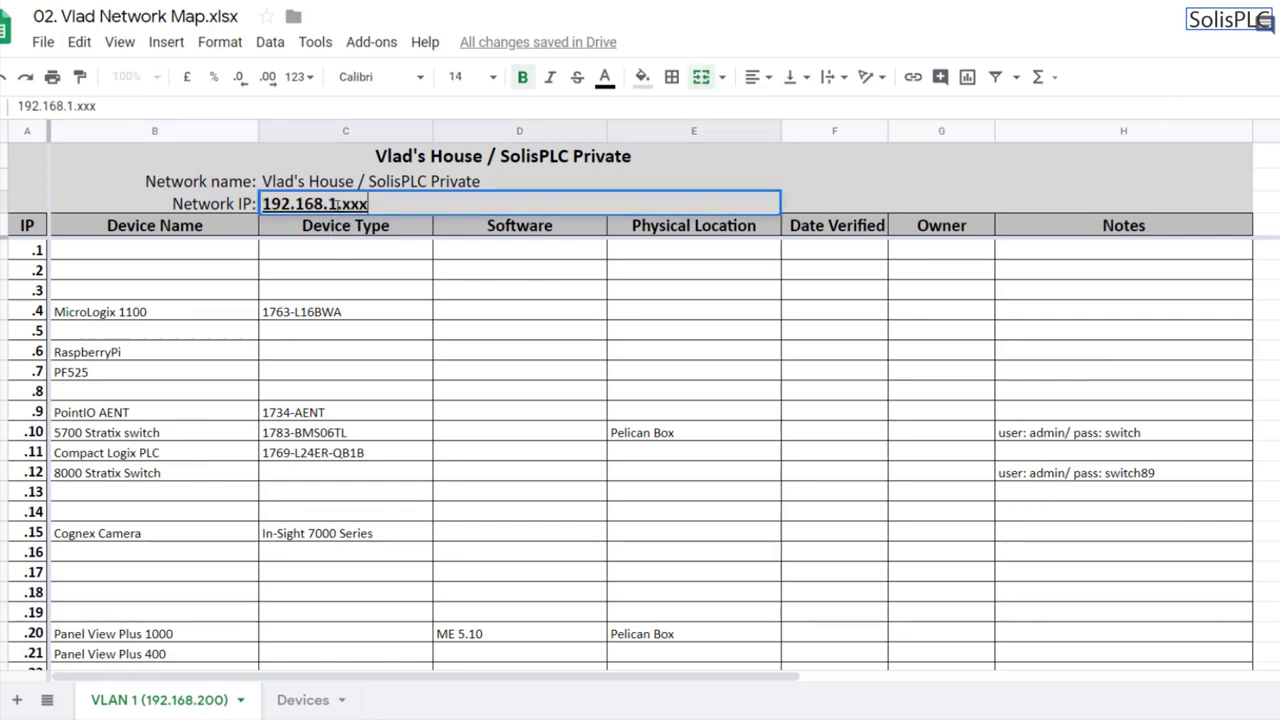
left_click_drag(340, 205, 214, 207)
key("ctrl+c")
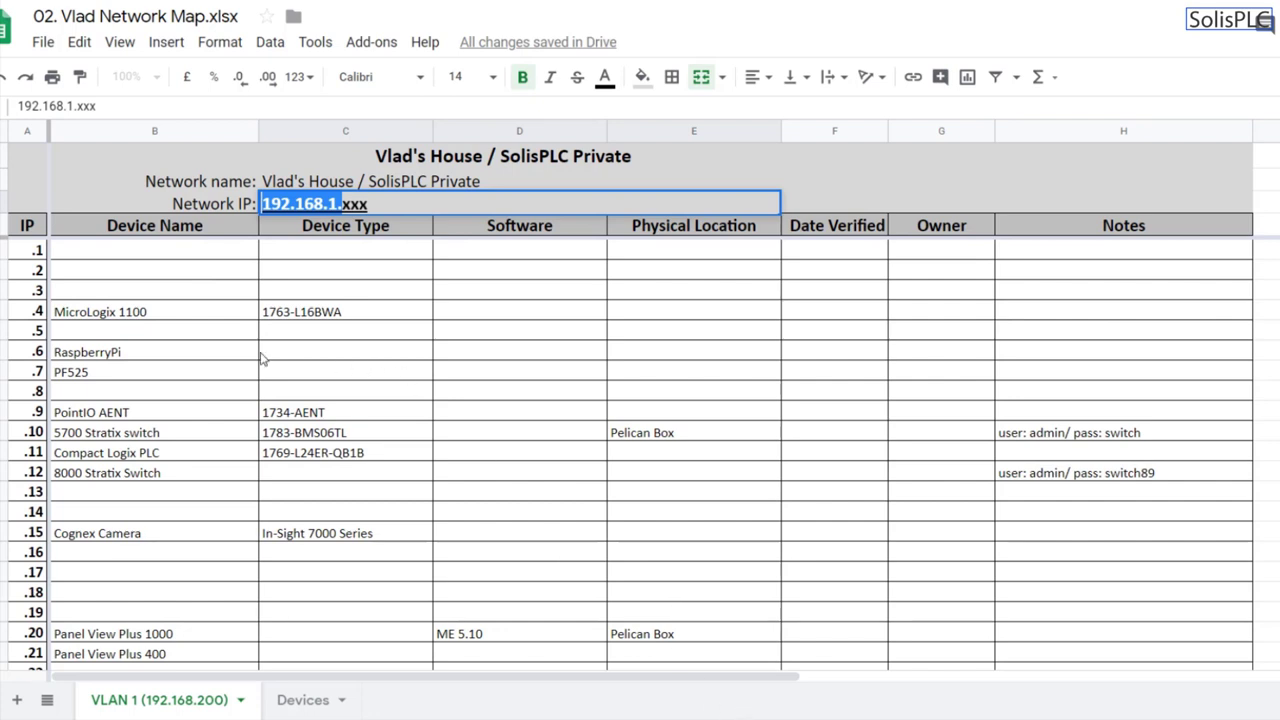
left_click(120, 457)
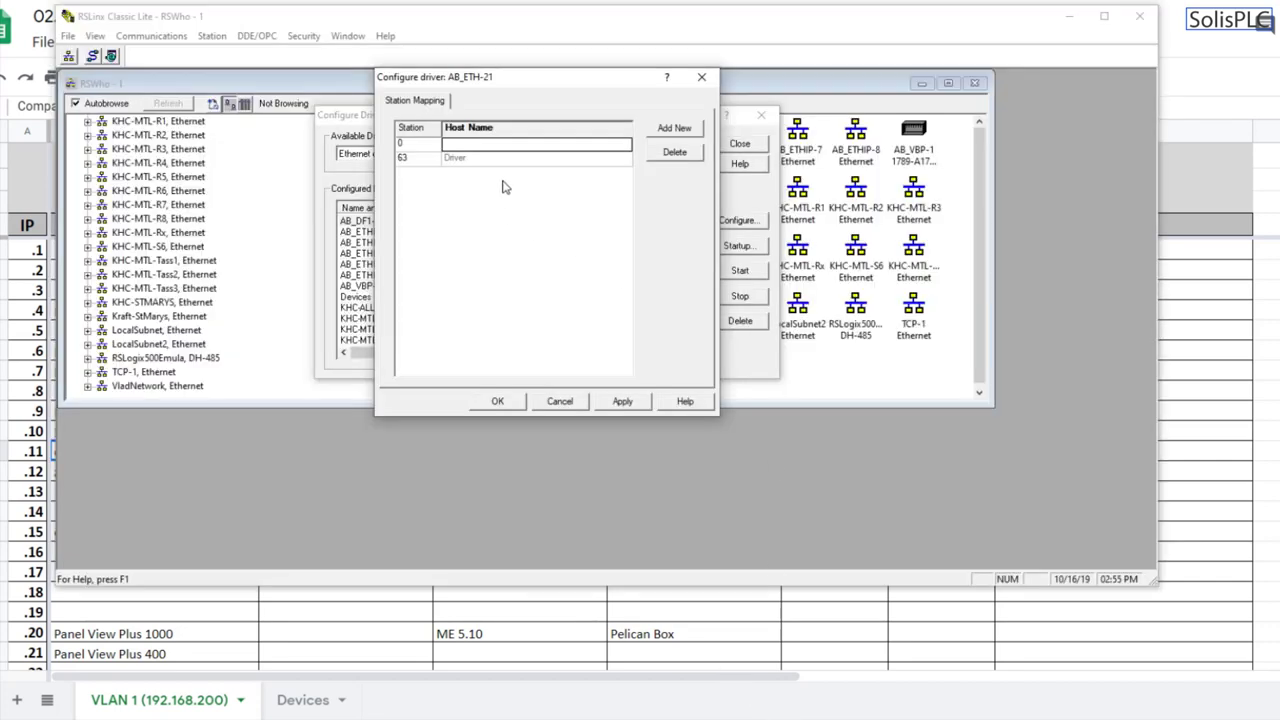
- Enter station 0's host name 192.168.1.11, add station 1, and paste the 192.168.1. prefix
left_click(473, 146)
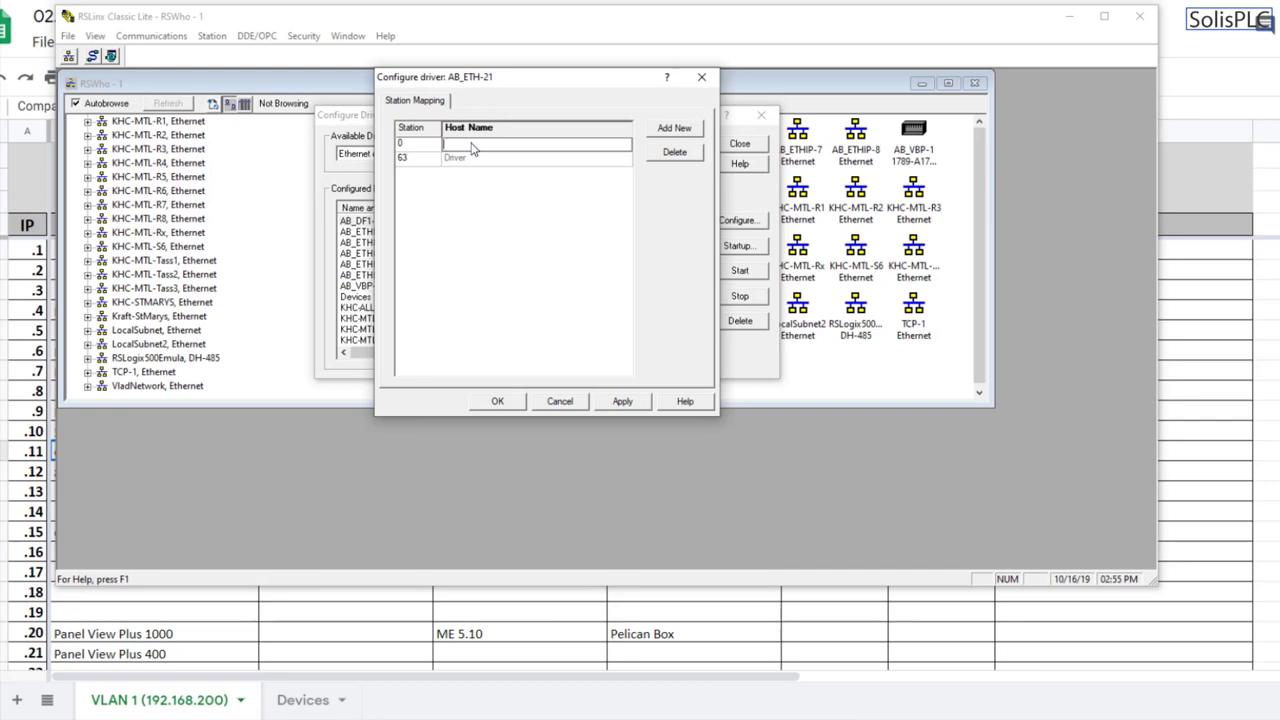
type("192.168.1.11")
left_click(622, 402)
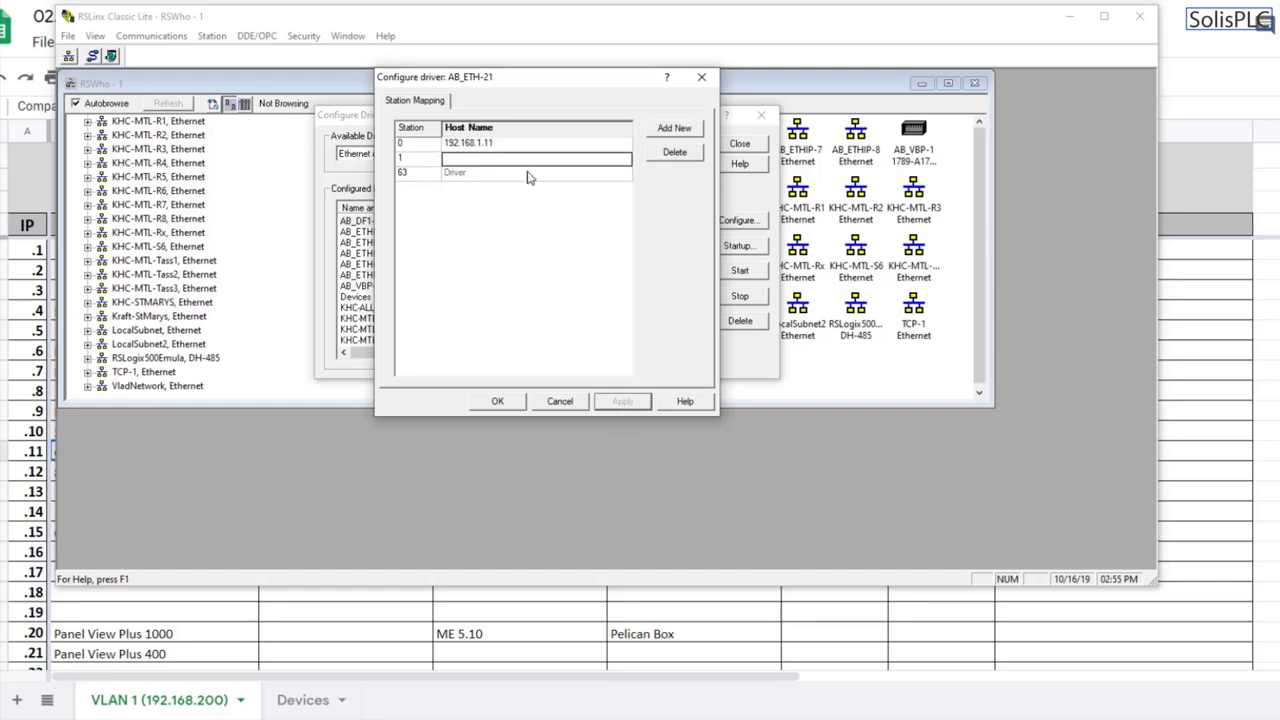
left_click(468, 164)
key("ctrl+v")
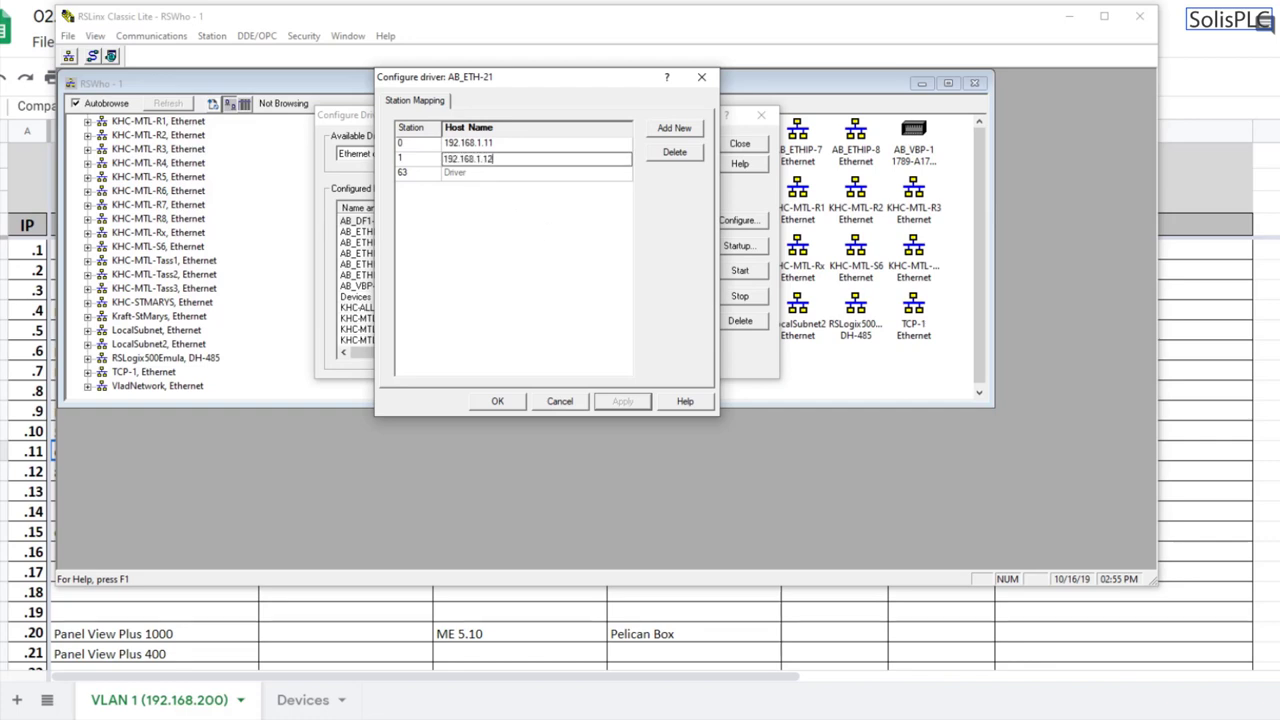
left_click(188, 640)
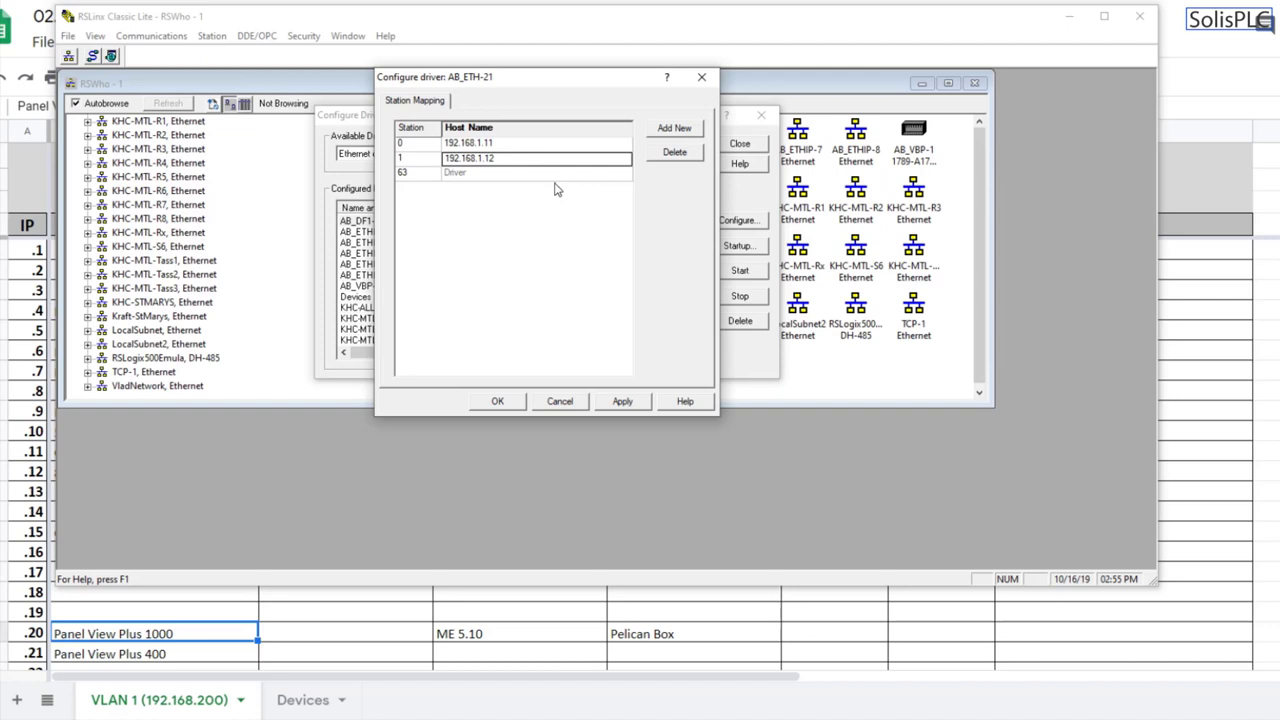
- Complete station 1 as 192.168.1.12, apply and confirm the mapping, and close Configure Drivers
left_click(674, 131)
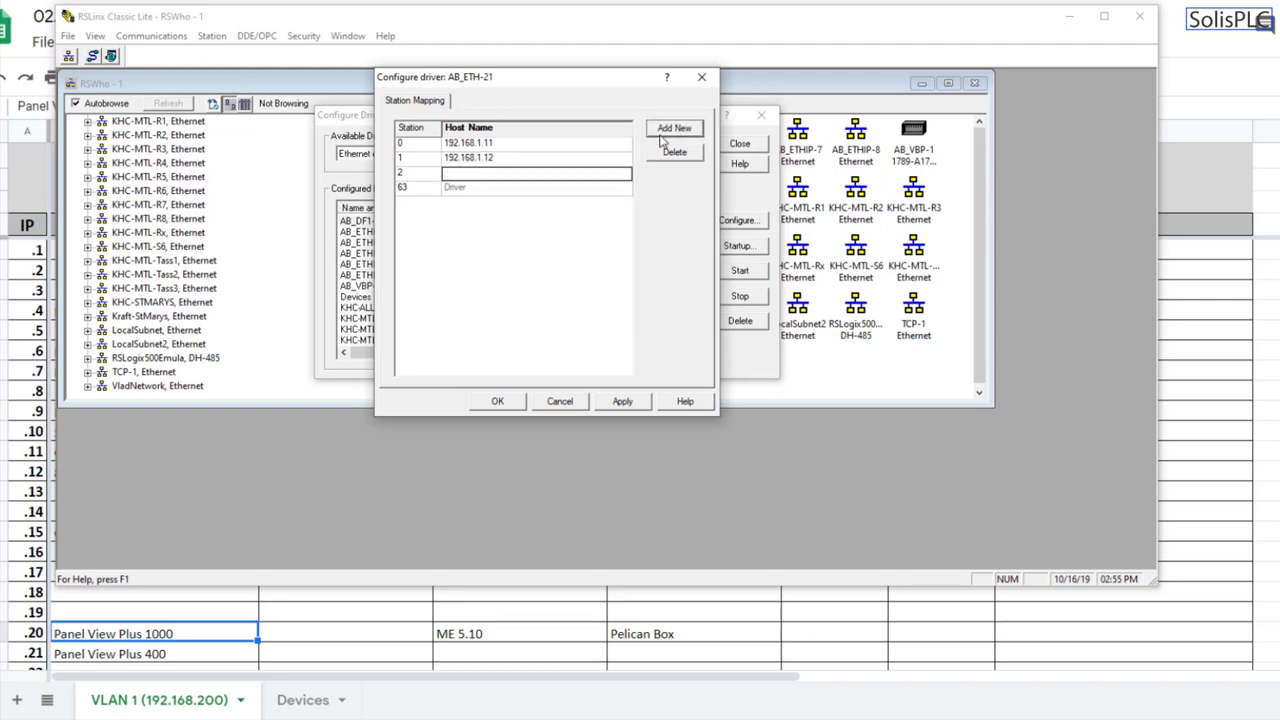
left_click(645, 405)
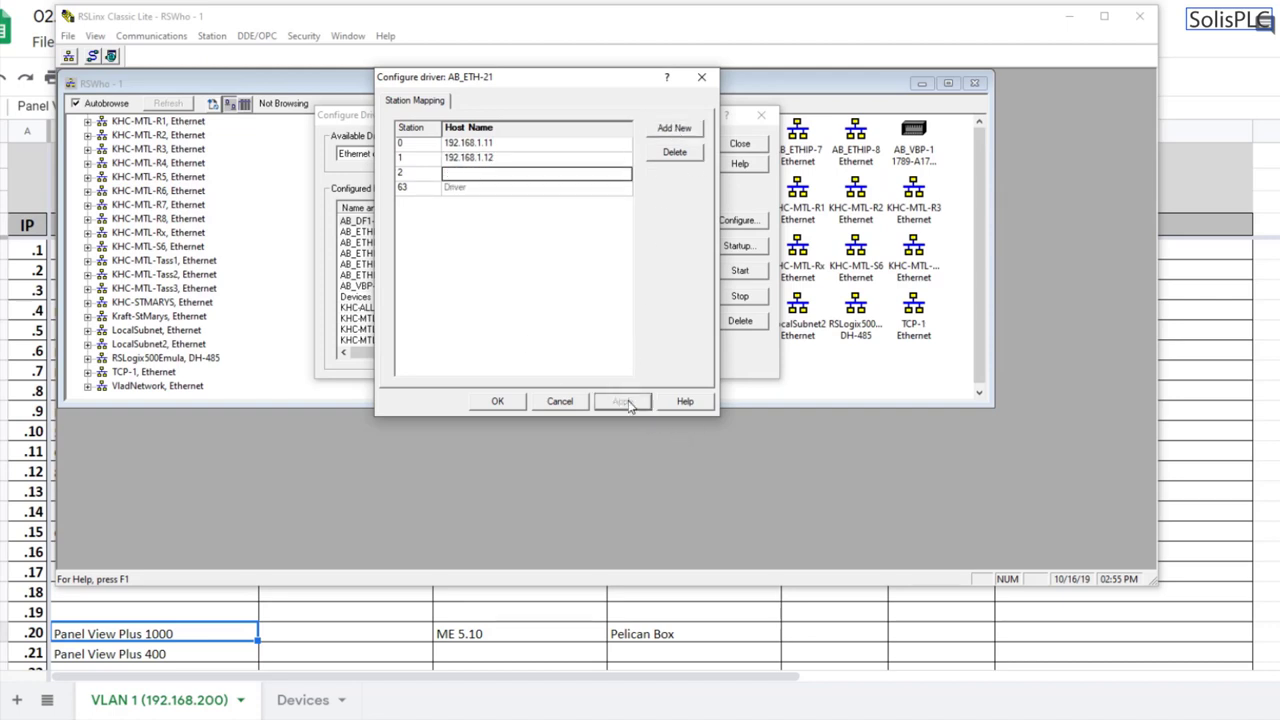
left_click(494, 402)
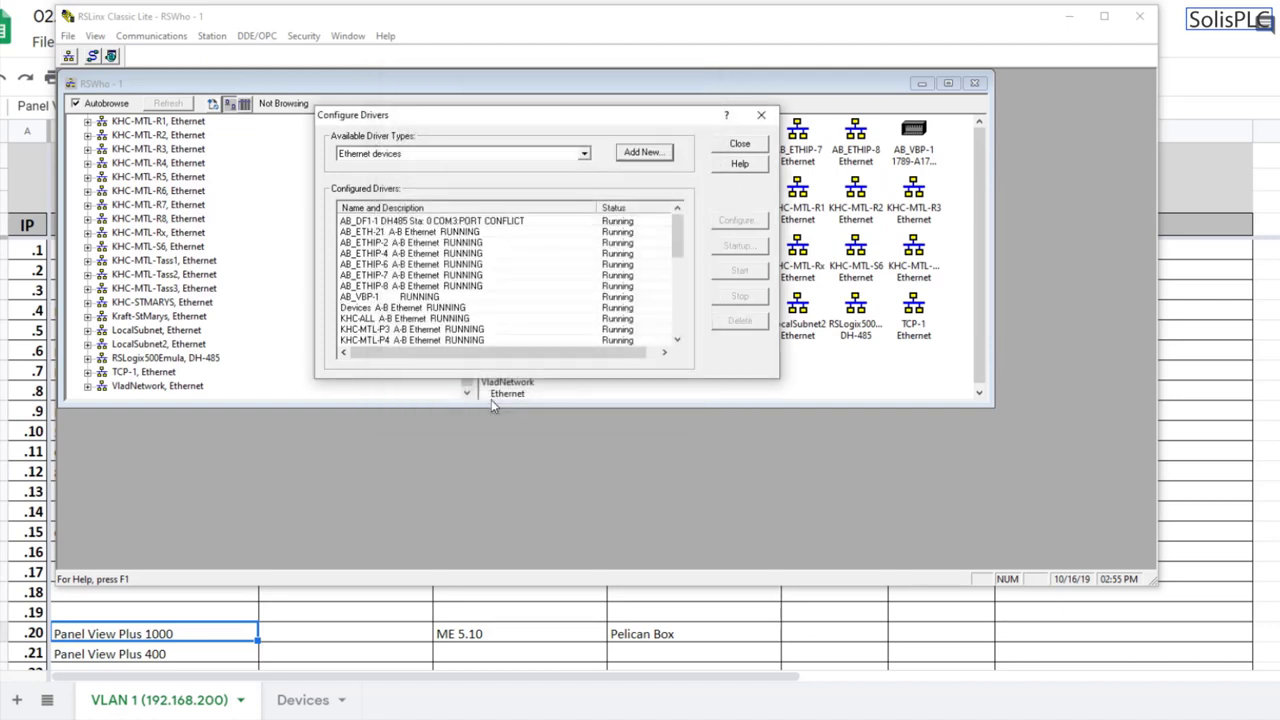
left_click(740, 145)
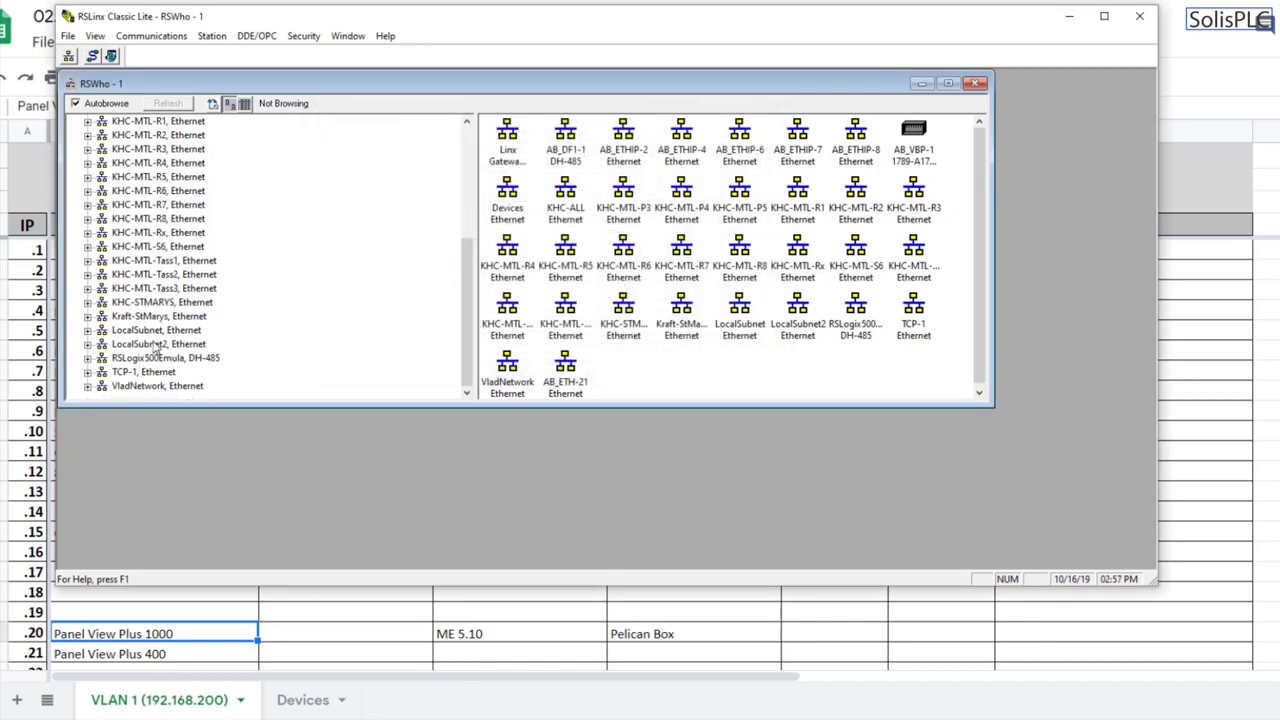
scroll(218, 300, "up", 5)
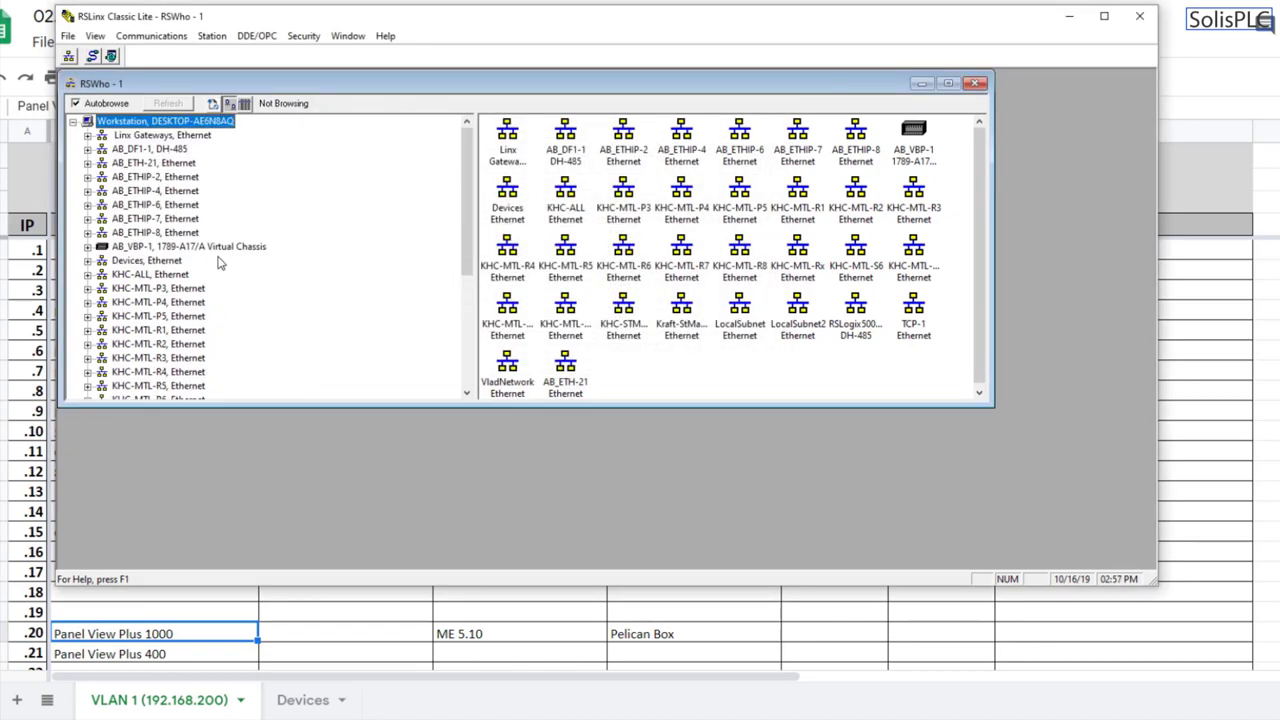
- Browse AB_ETH-21 and inspect the 192.168.1.11 PLC and the unrecognized 192.168.1.12 device
left_click(145, 163)
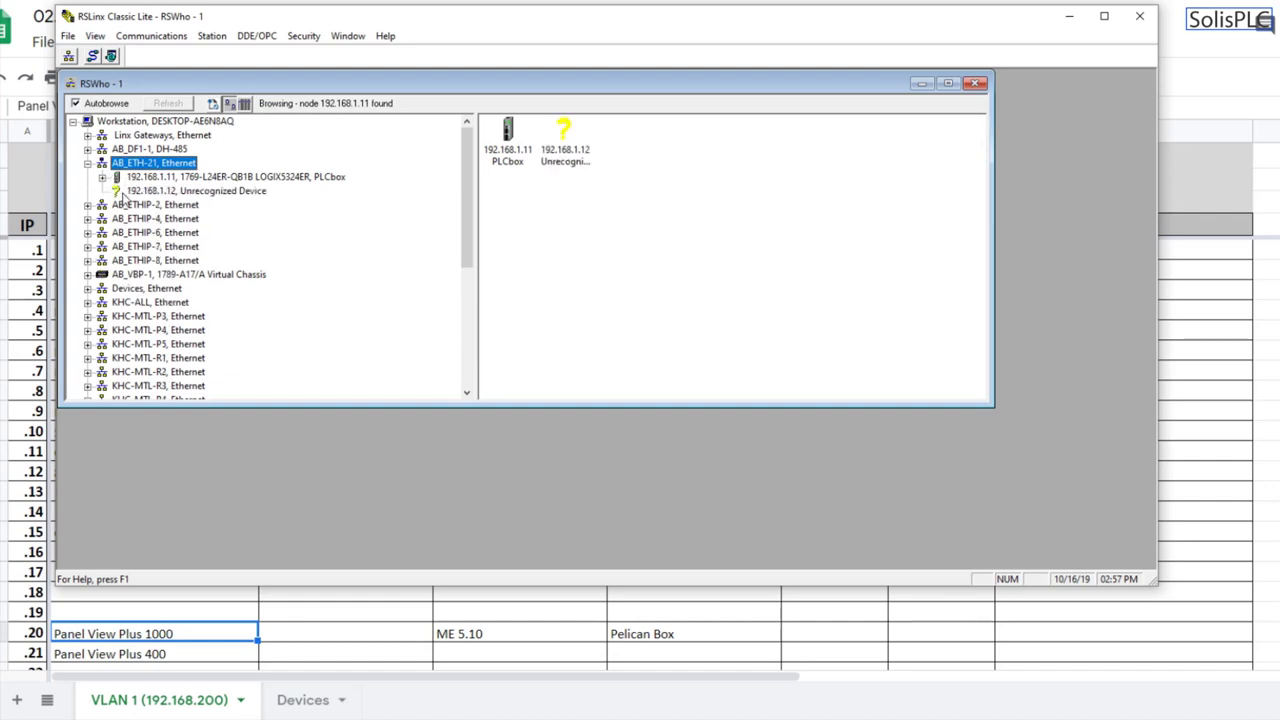
left_click(240, 177)
left_click(228, 191)
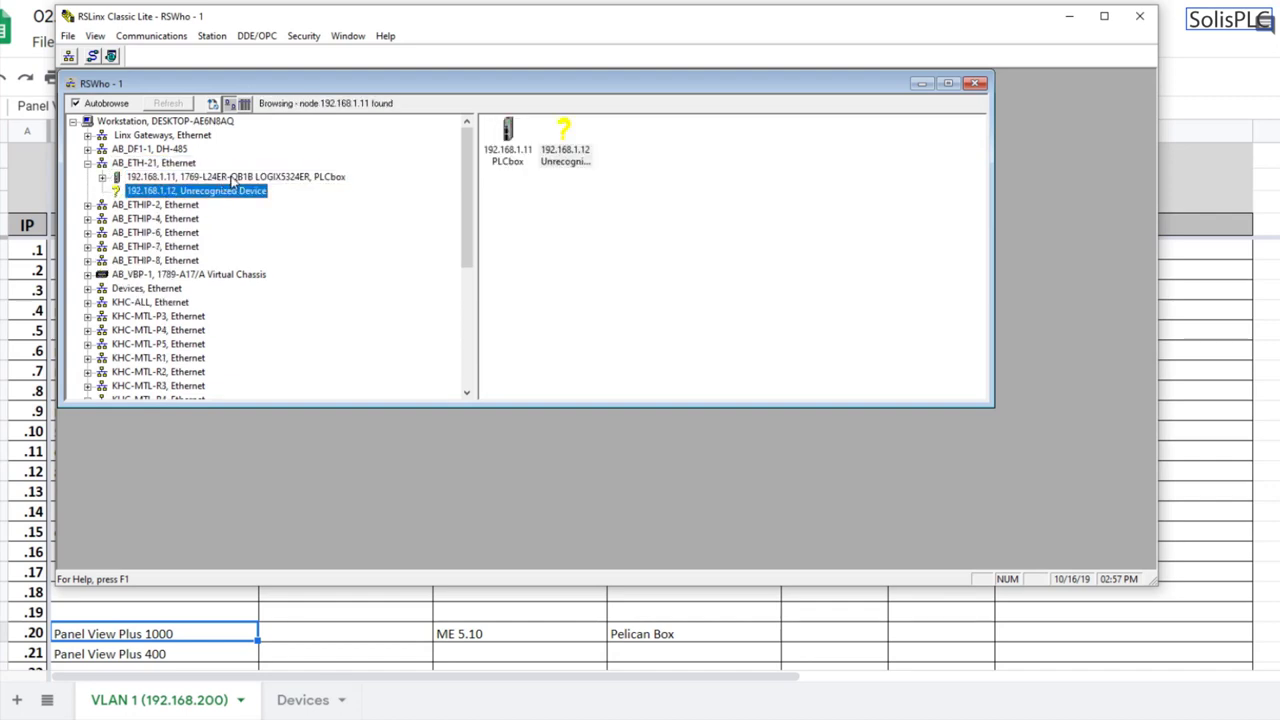
left_click(233, 177)
left_click(226, 191)
right_click(201, 196)
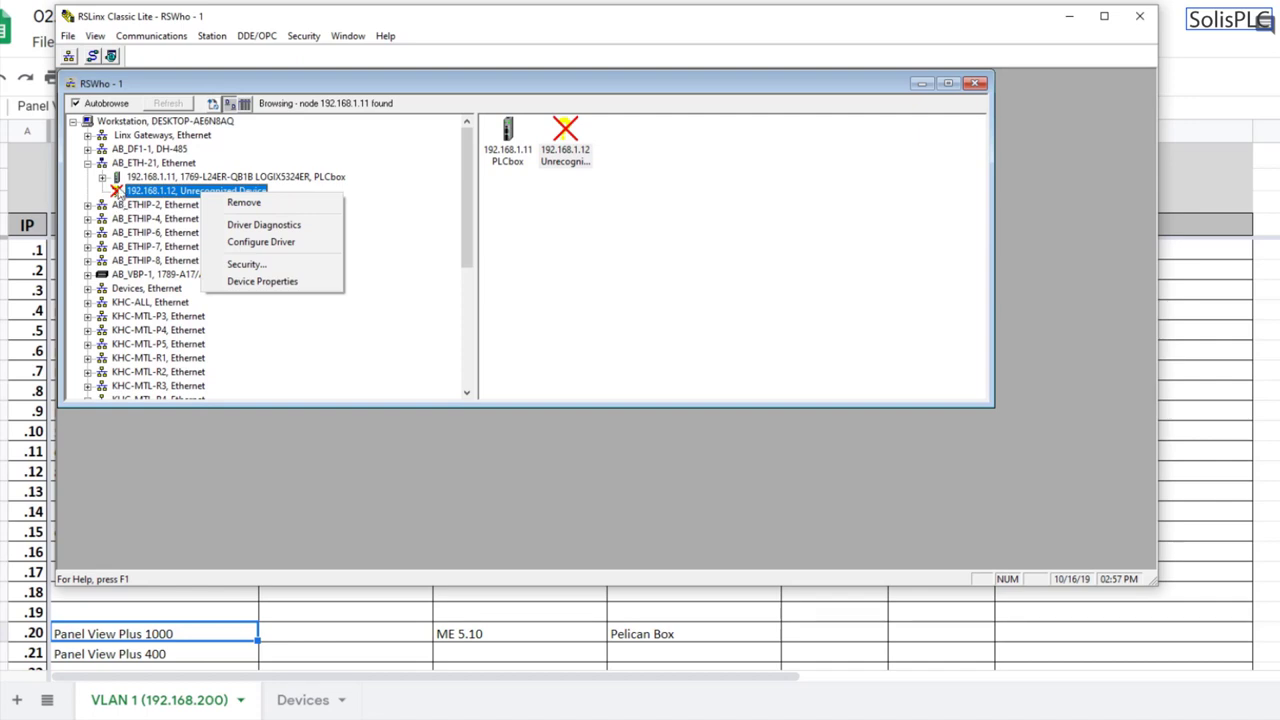
- Expand the 192.168.1.11 PLC and its CompactBus to list the three modules
left_click(150, 177)
left_click(103, 177)
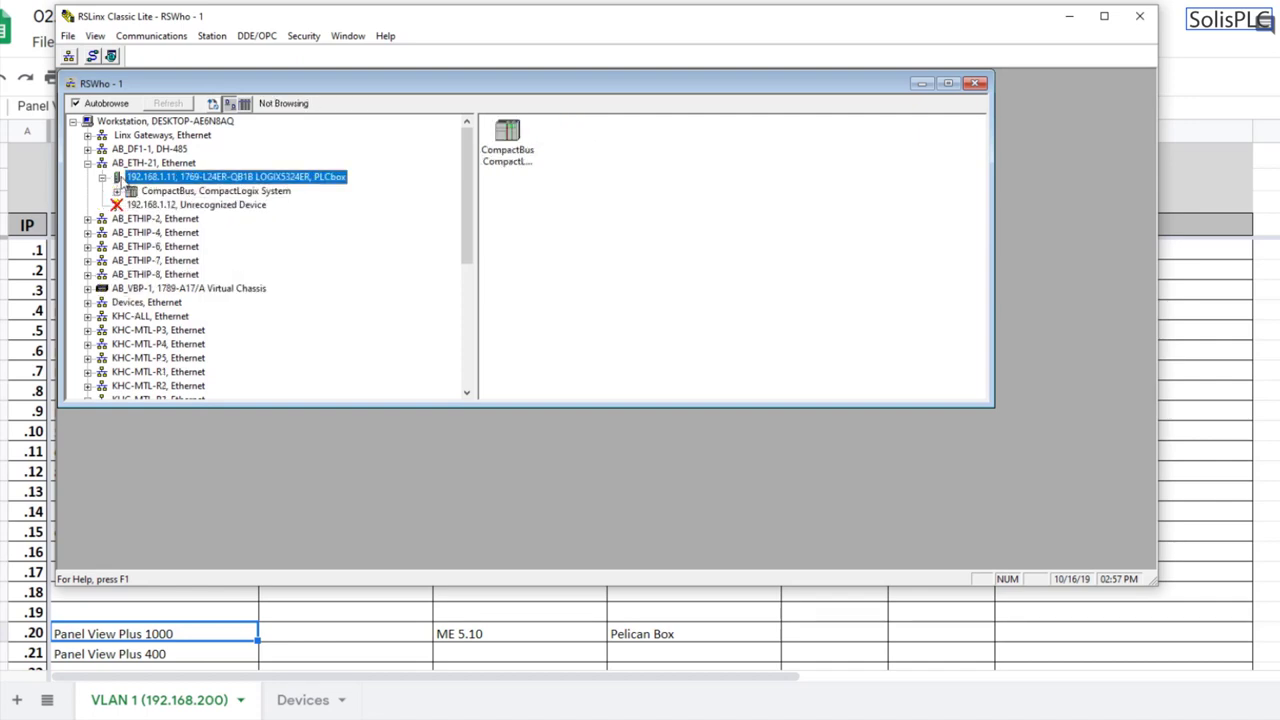
left_click(130, 191)
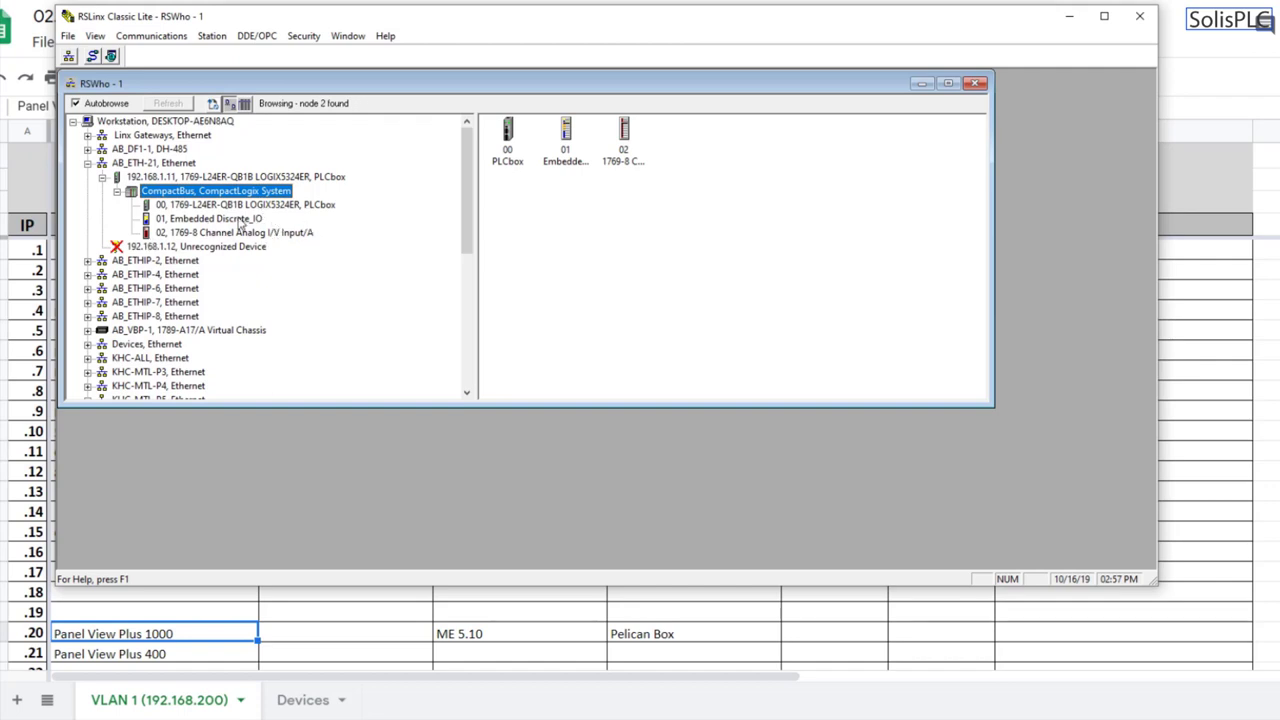
right_click(232, 178)
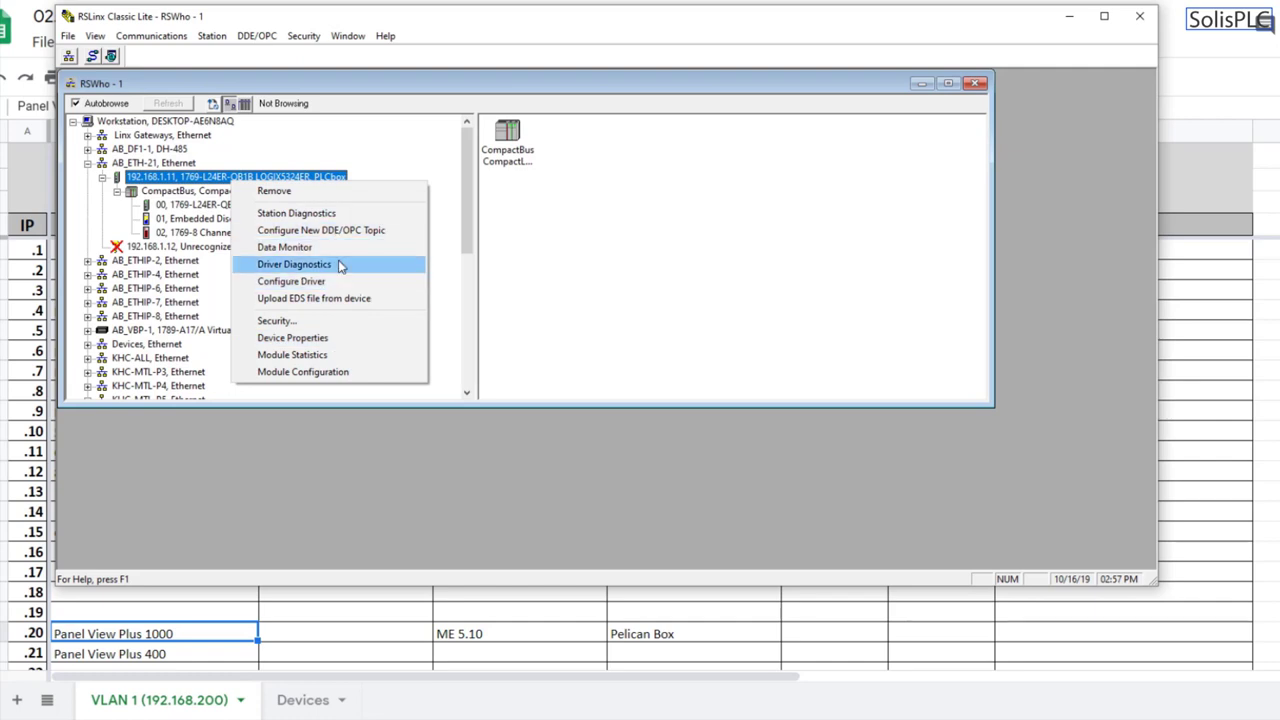
left_click(327, 340)
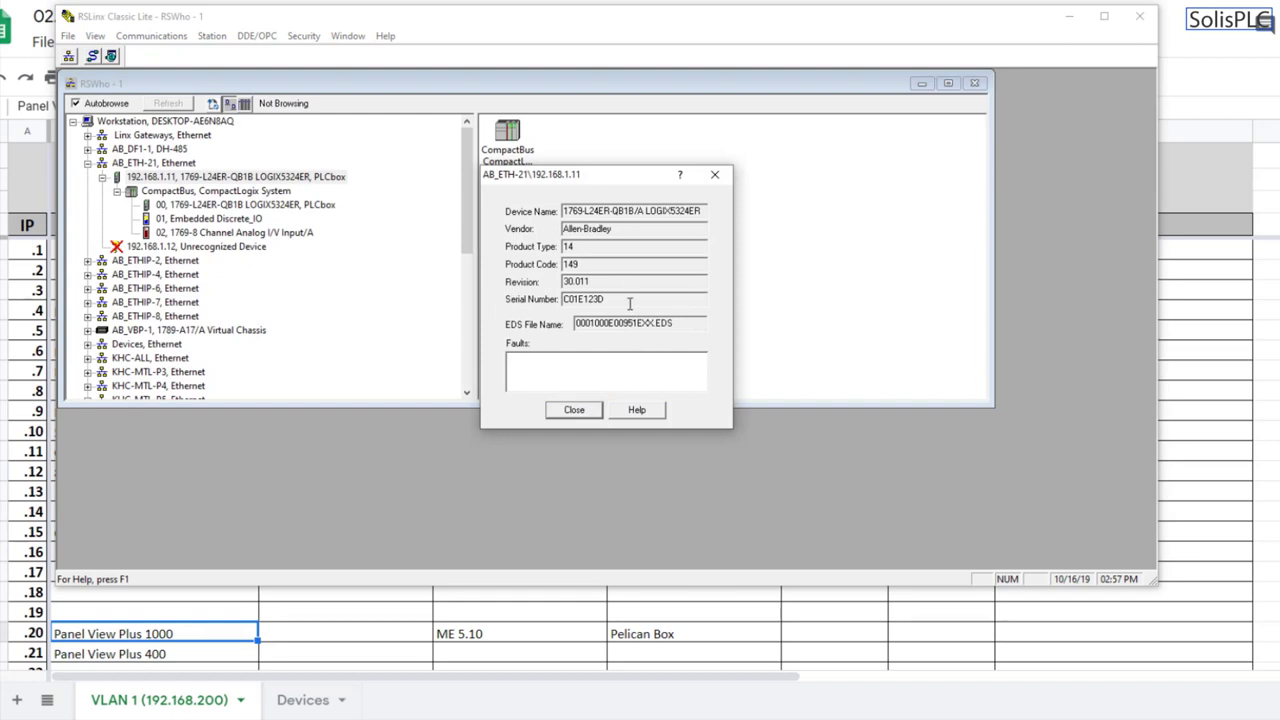
left_click_drag(628, 304, 545, 305)
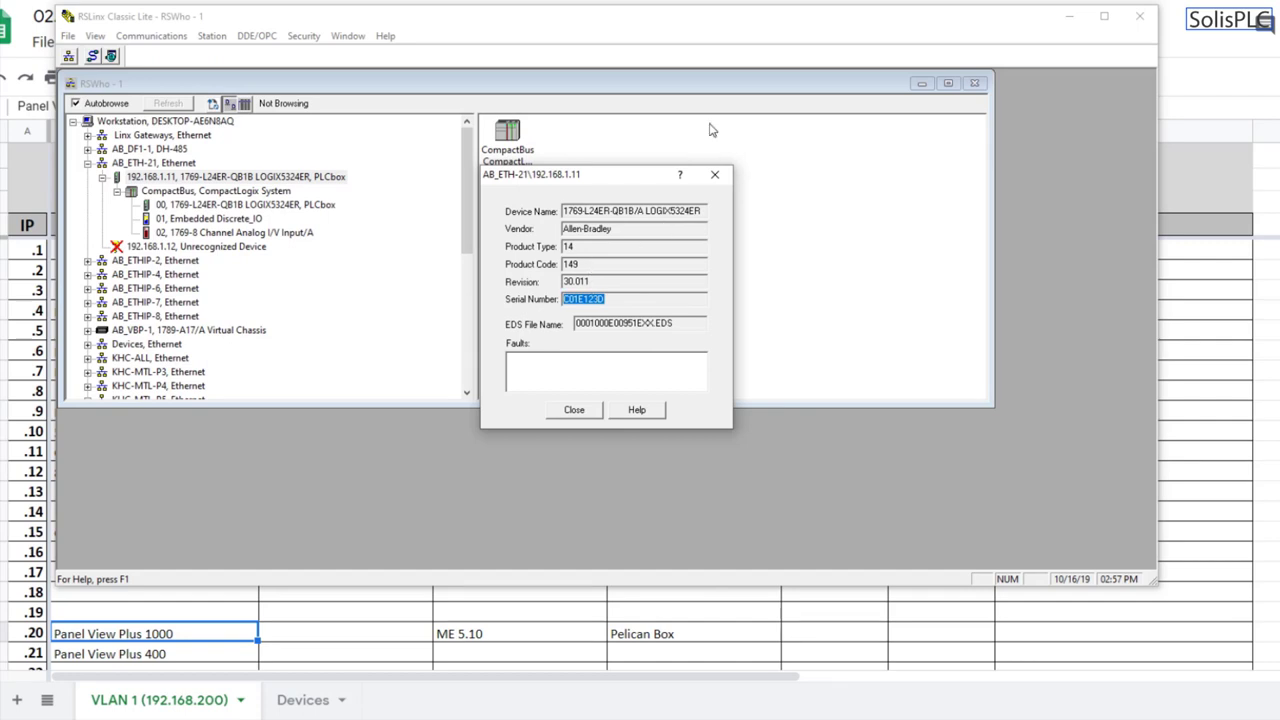
left_click(714, 174)
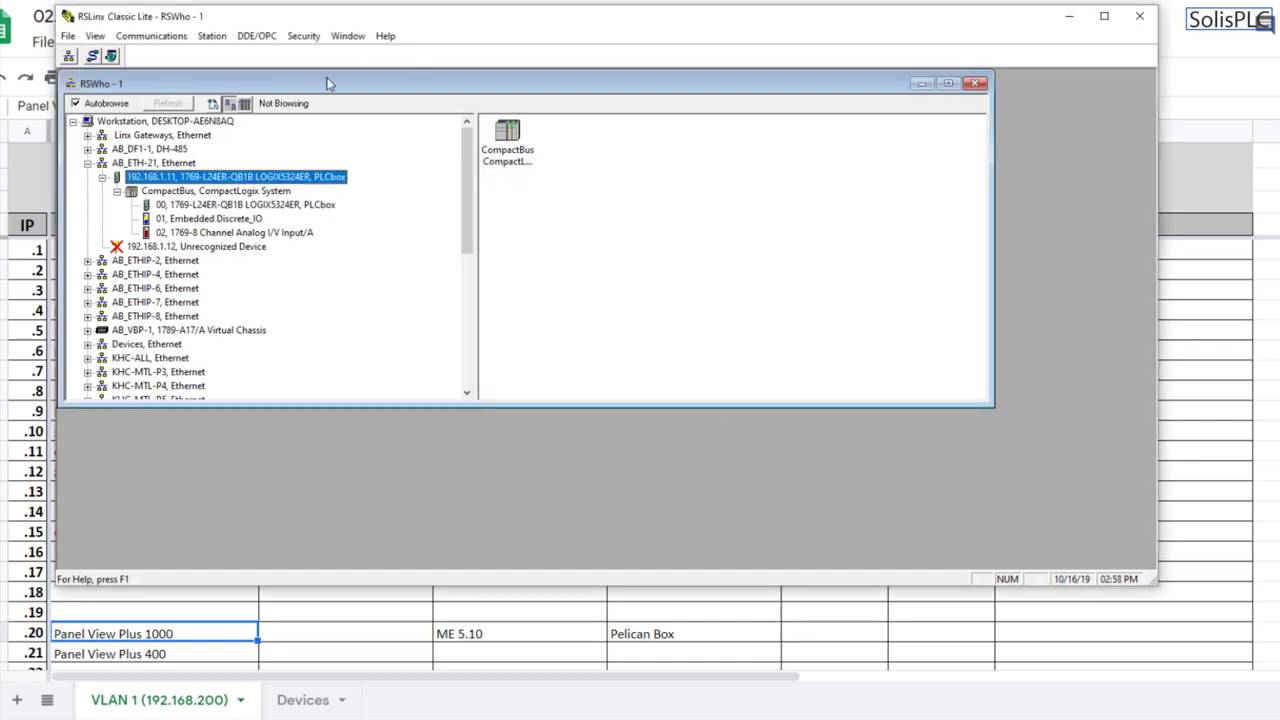
- Reopen Configure Drivers, choose the EtherNet/IP Driver type, and add a new driver
left_click(150, 163)
left_click(151, 37)
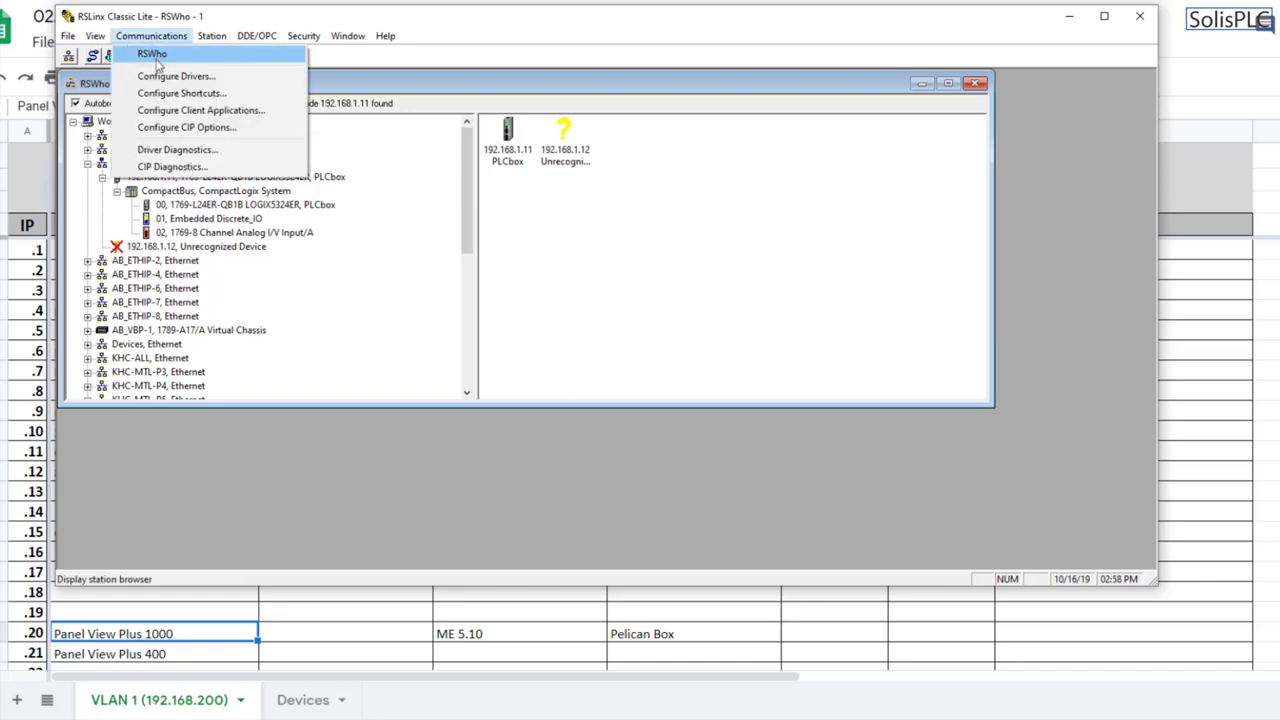
left_click(152, 76)
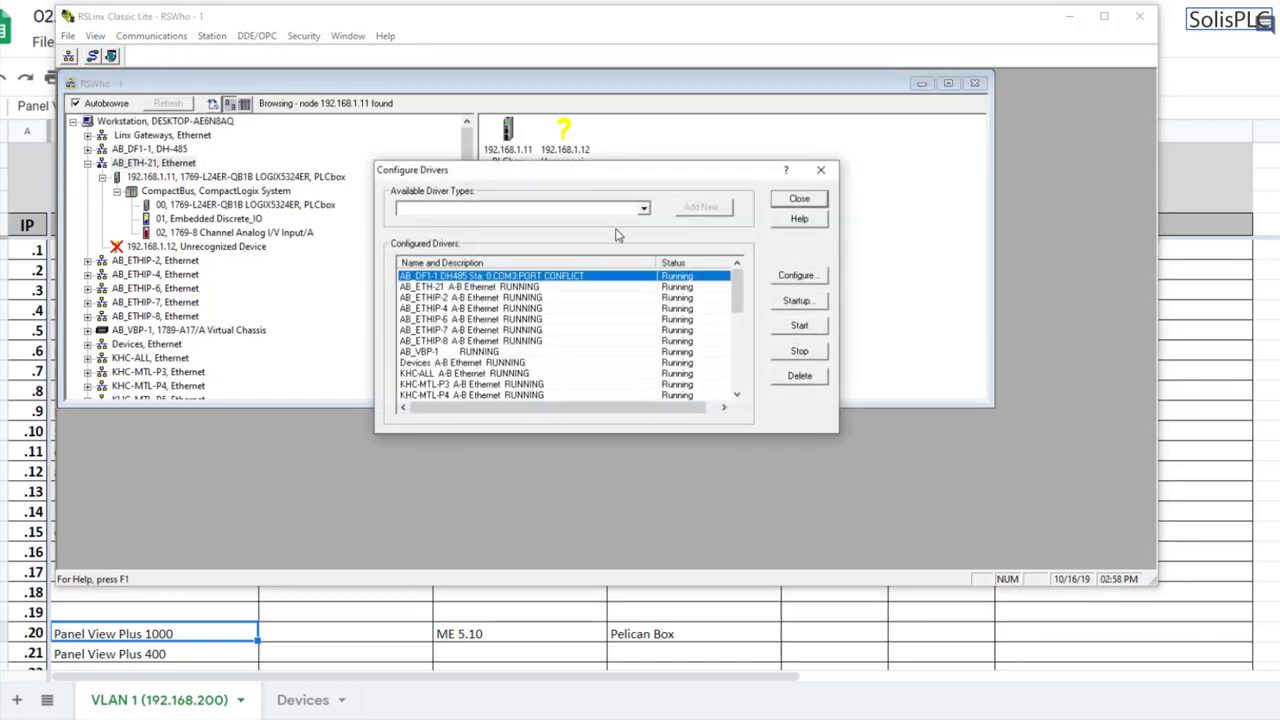
left_click(643, 208)
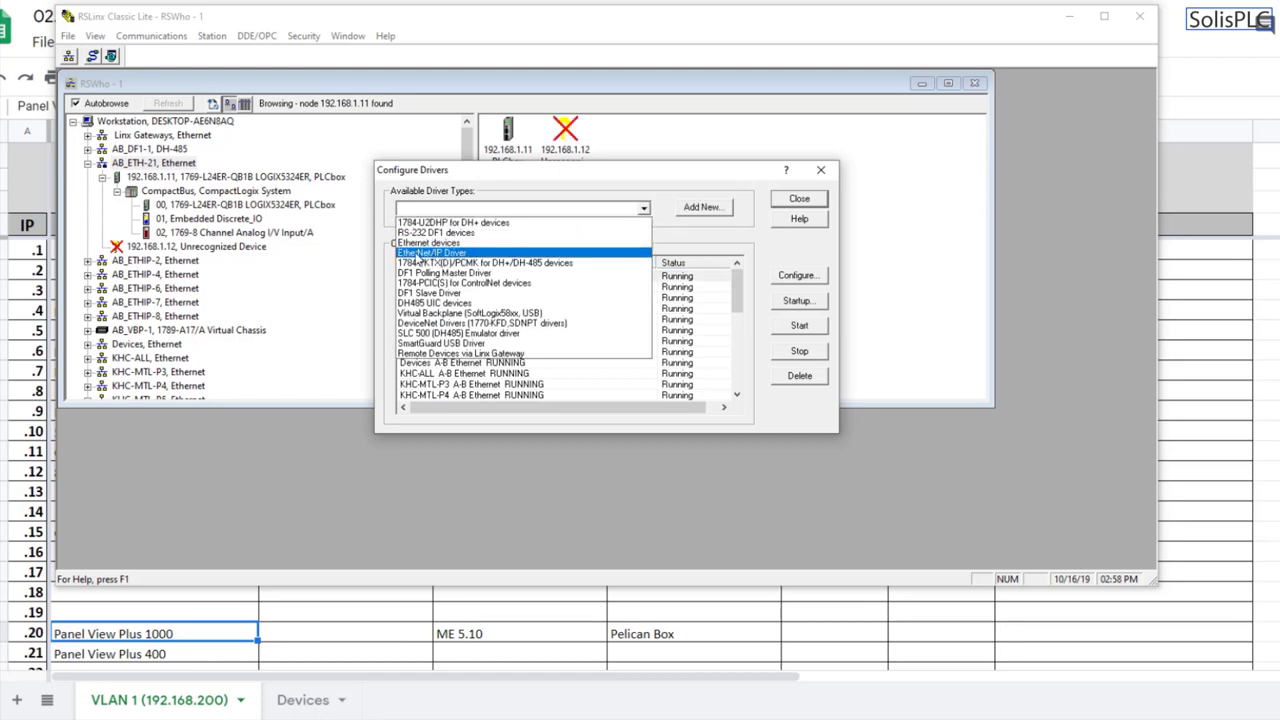
left_click(414, 258)
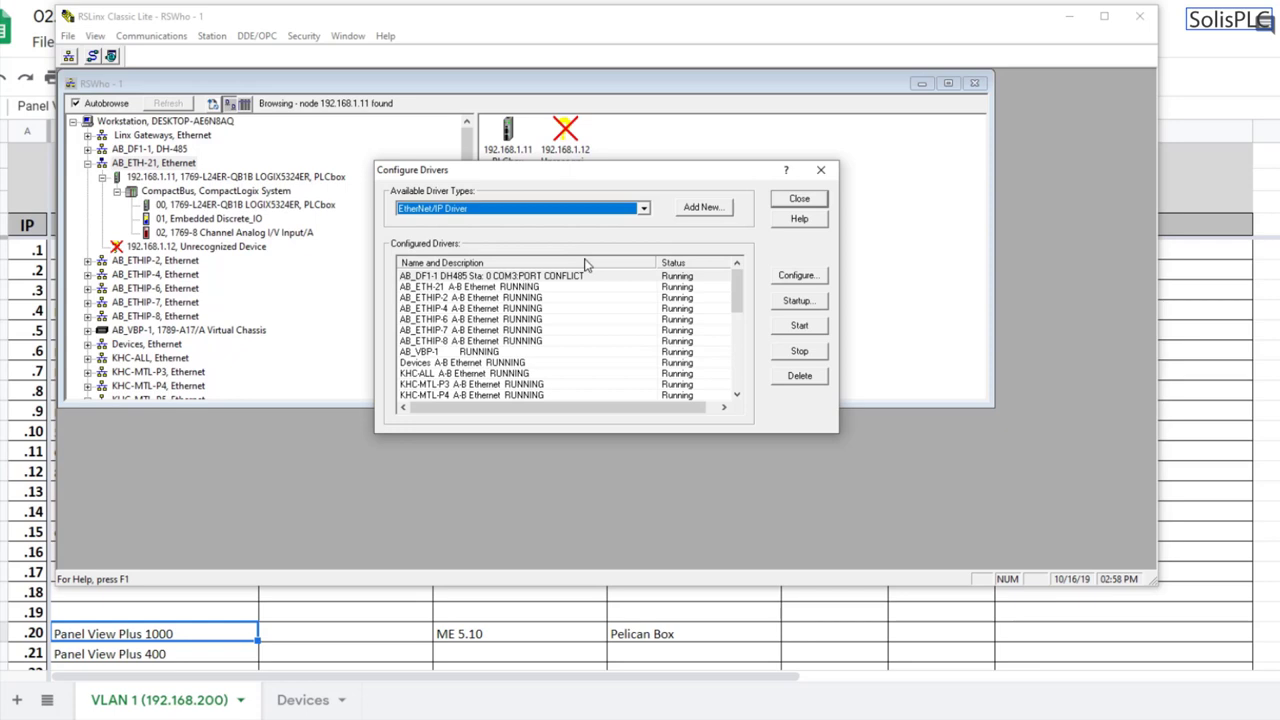
left_click(702, 207)
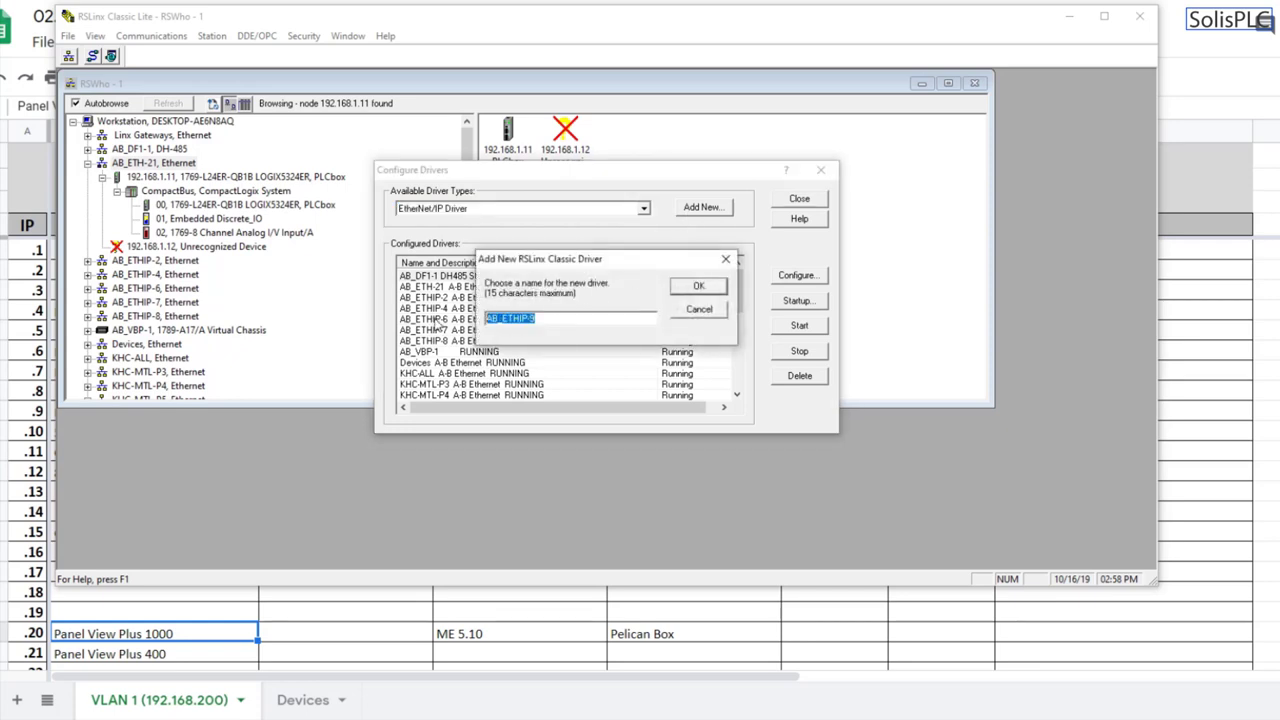
- Accept the name AB_ETHIP-9, bind it to the Realtek adapter at 192.168.1.200, apply, confirm and close
left_click(697, 287)
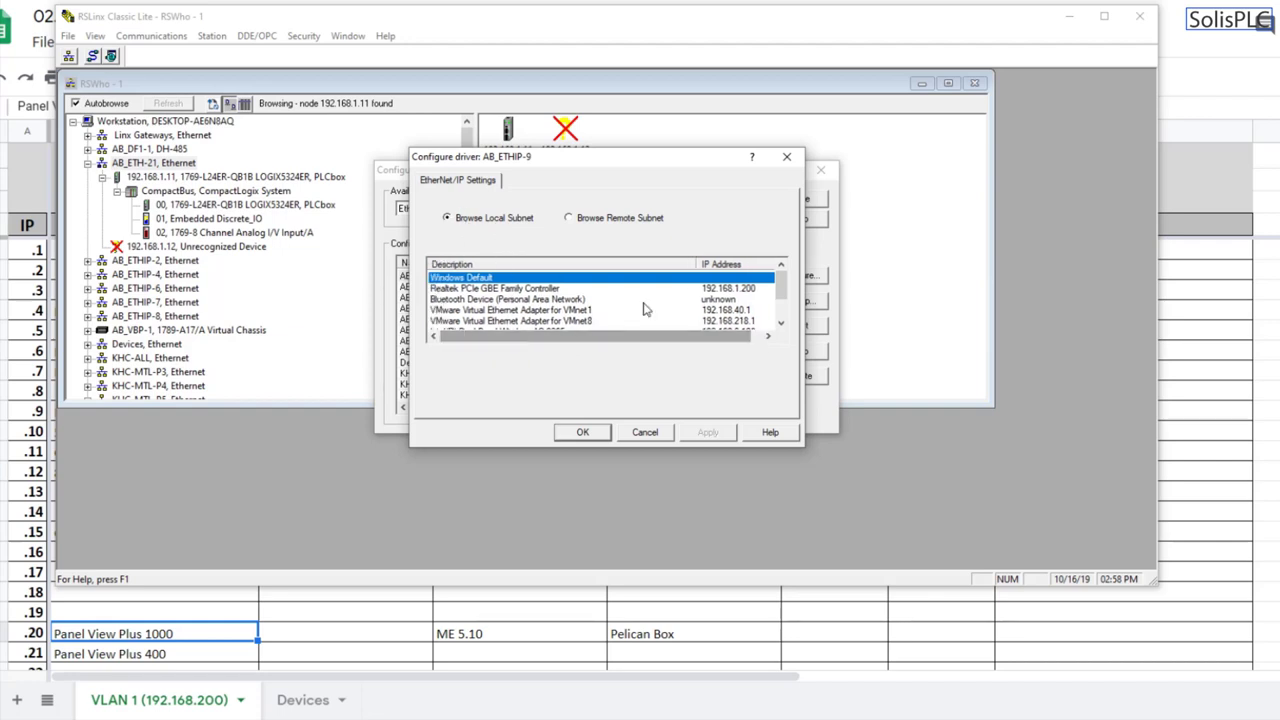
mouse_move(781, 289)
left_mouse_down()
mouse_move(781, 316)
mouse_move(781, 285)
left_mouse_up()
left_click(728, 289)
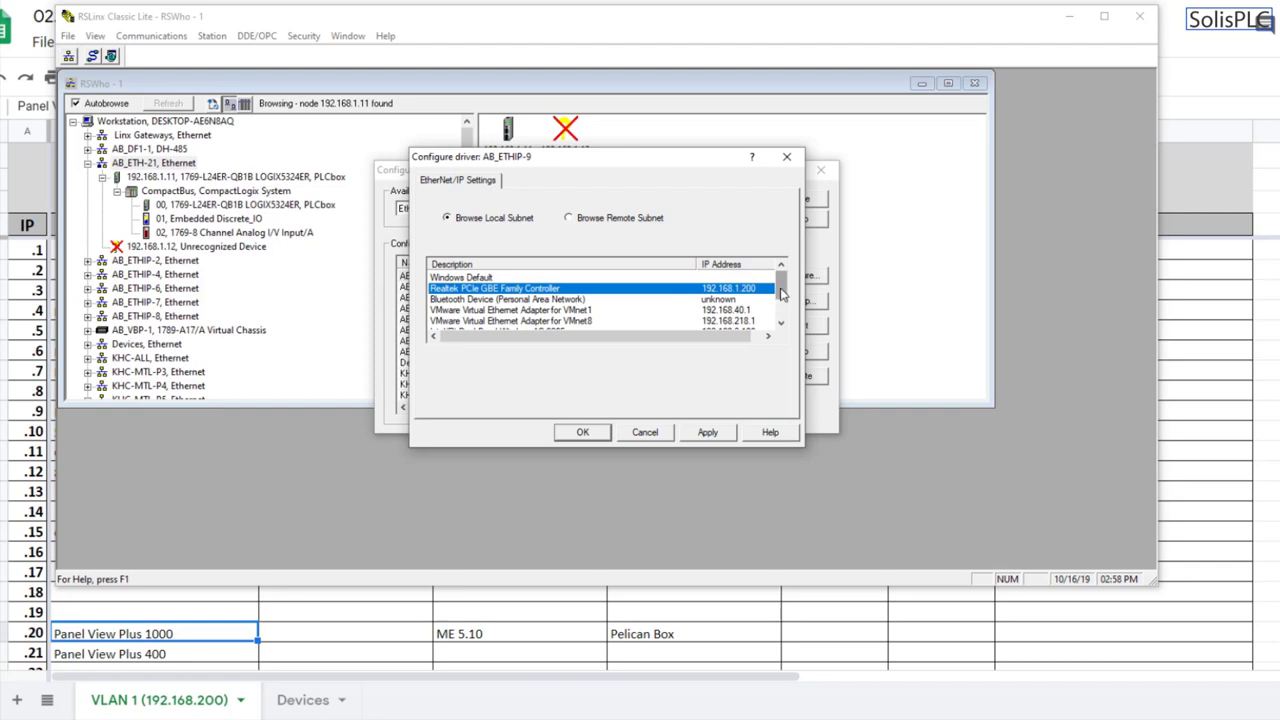
mouse_move(779, 289)
left_mouse_down()
mouse_move(779, 318)
mouse_move(779, 288)
left_mouse_up()
left_click(712, 434)
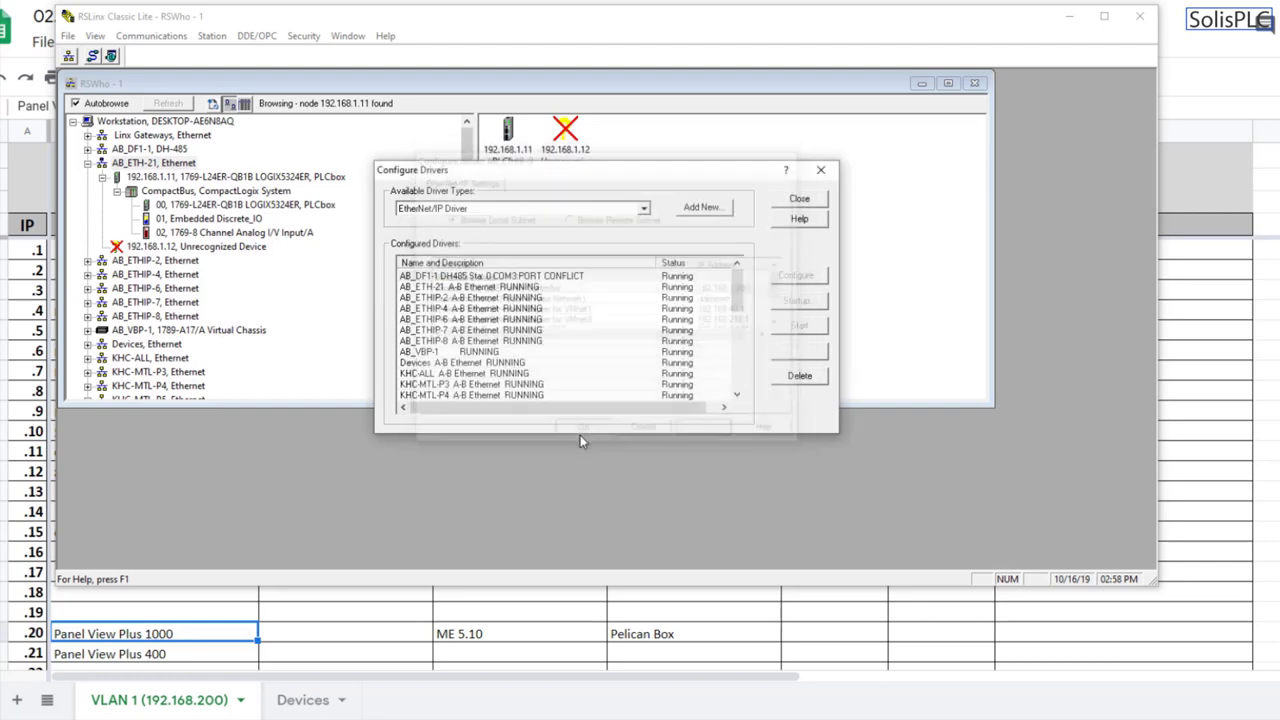
left_click(581, 434)
left_click(800, 199)
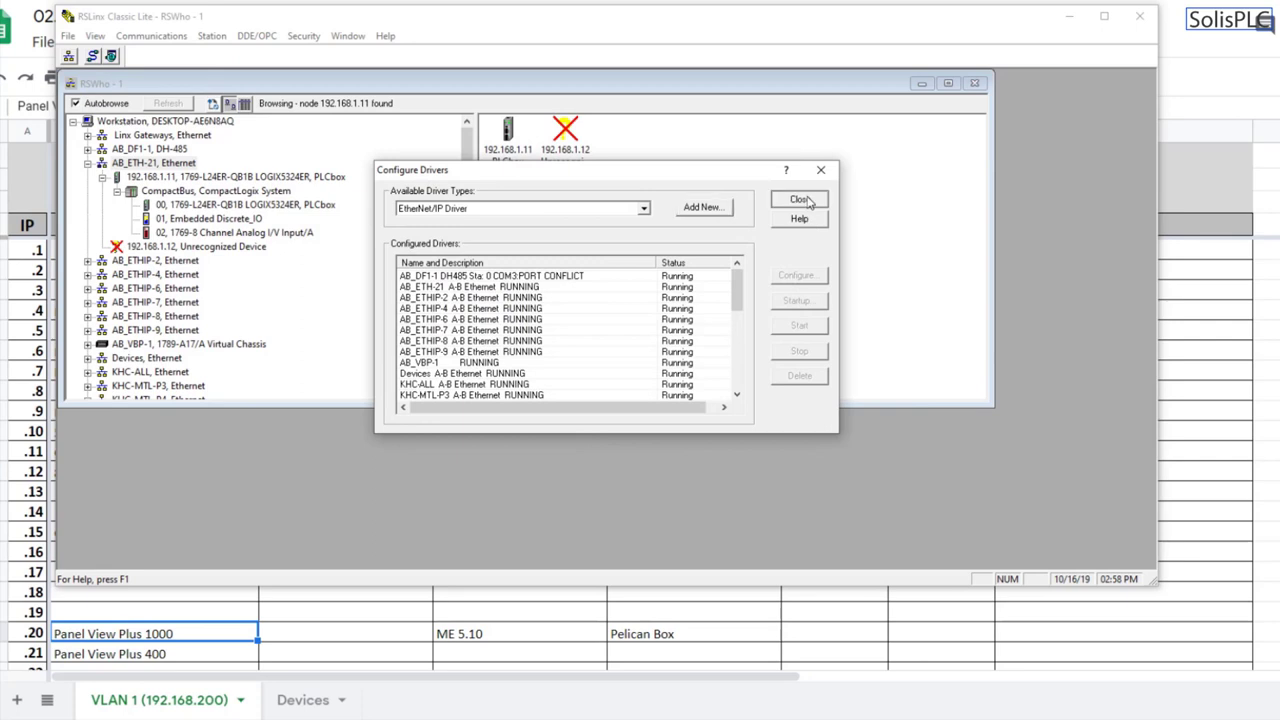
- Expand the AB_ETHIP-9, Ethernet driver to reveal the 1769-L24ER controller at 192.168.1.11
left_click_drag(464, 183, 456, 226)
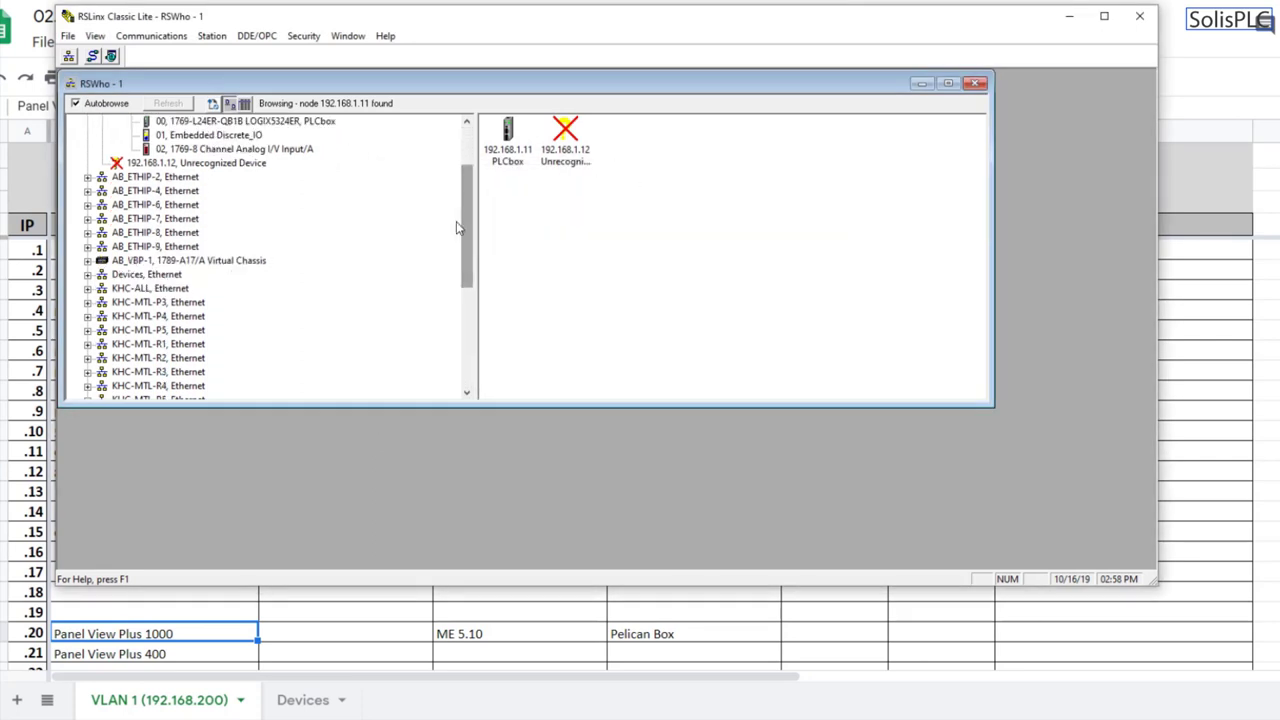
left_click(155, 247)
left_click(88, 247)
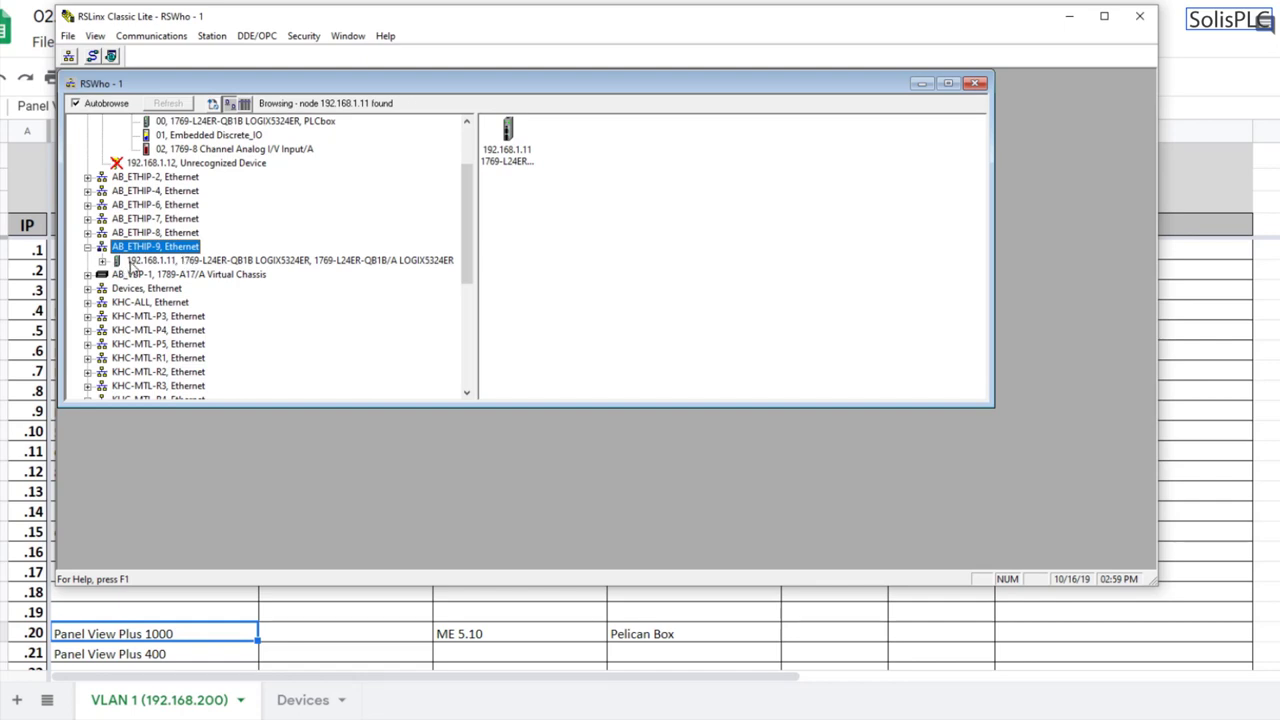
right_click(163, 250)
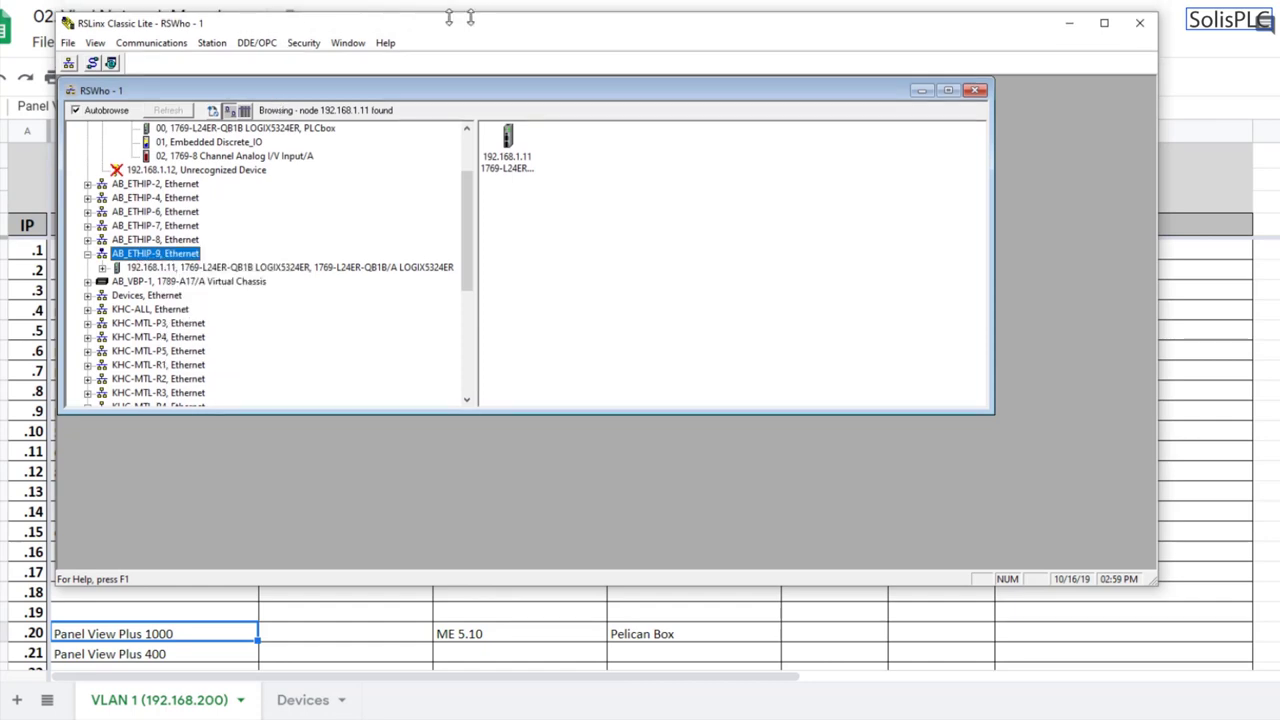
- Move the RSLinx window aside to check the spreadsheet, then back into place
left_click_drag(283, 8, 286, 15)
left_click_drag(532, 17, 865, 16)
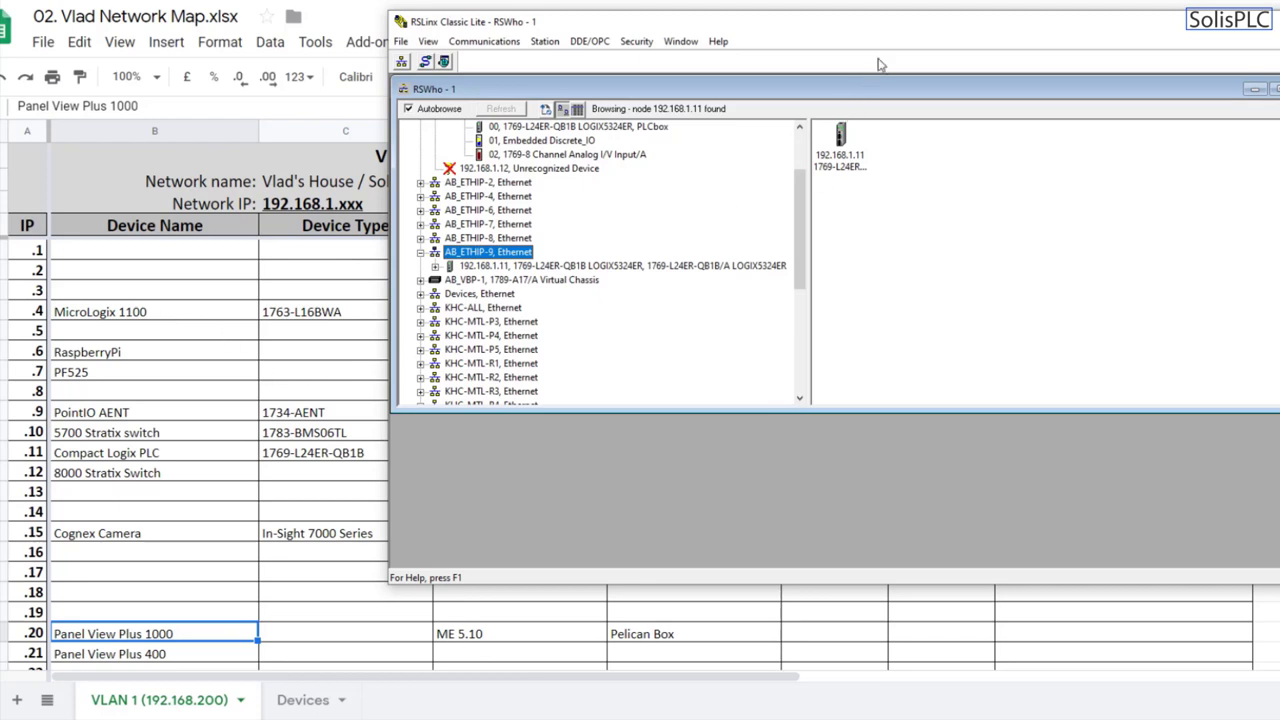
left_click_drag(912, 29, 652, 33)
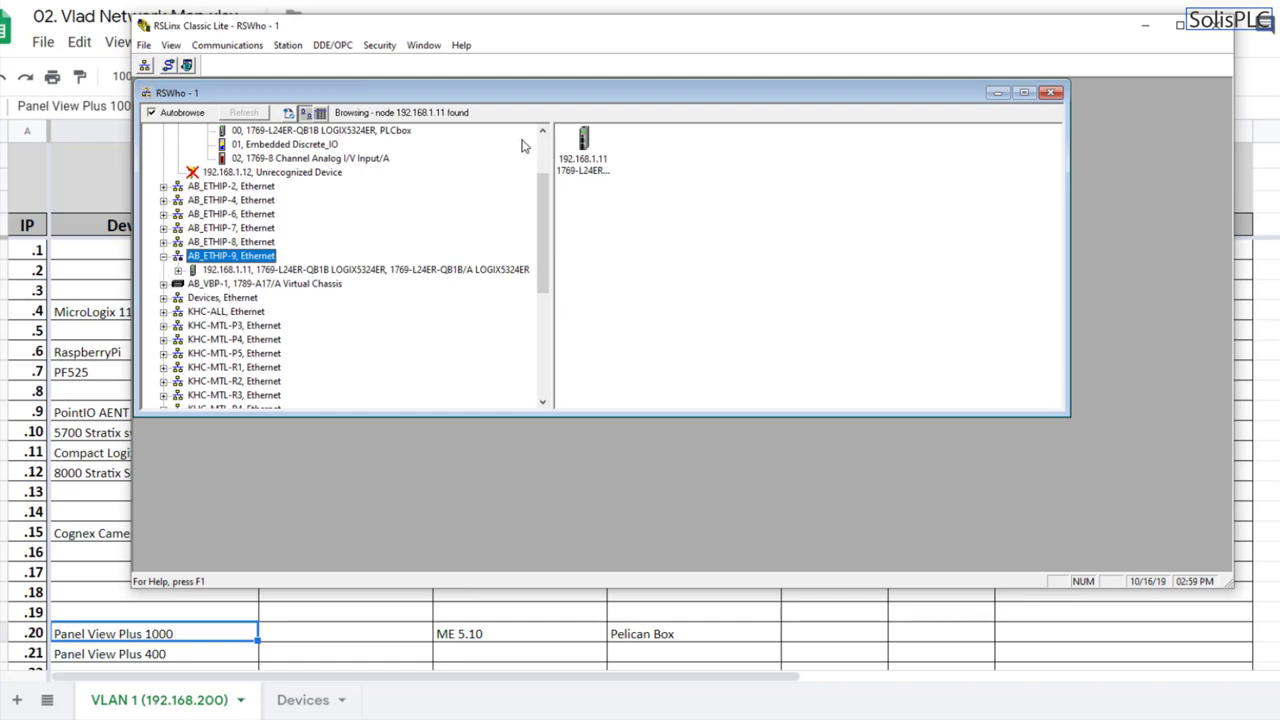
left_click_drag(551, 33, 516, 22)
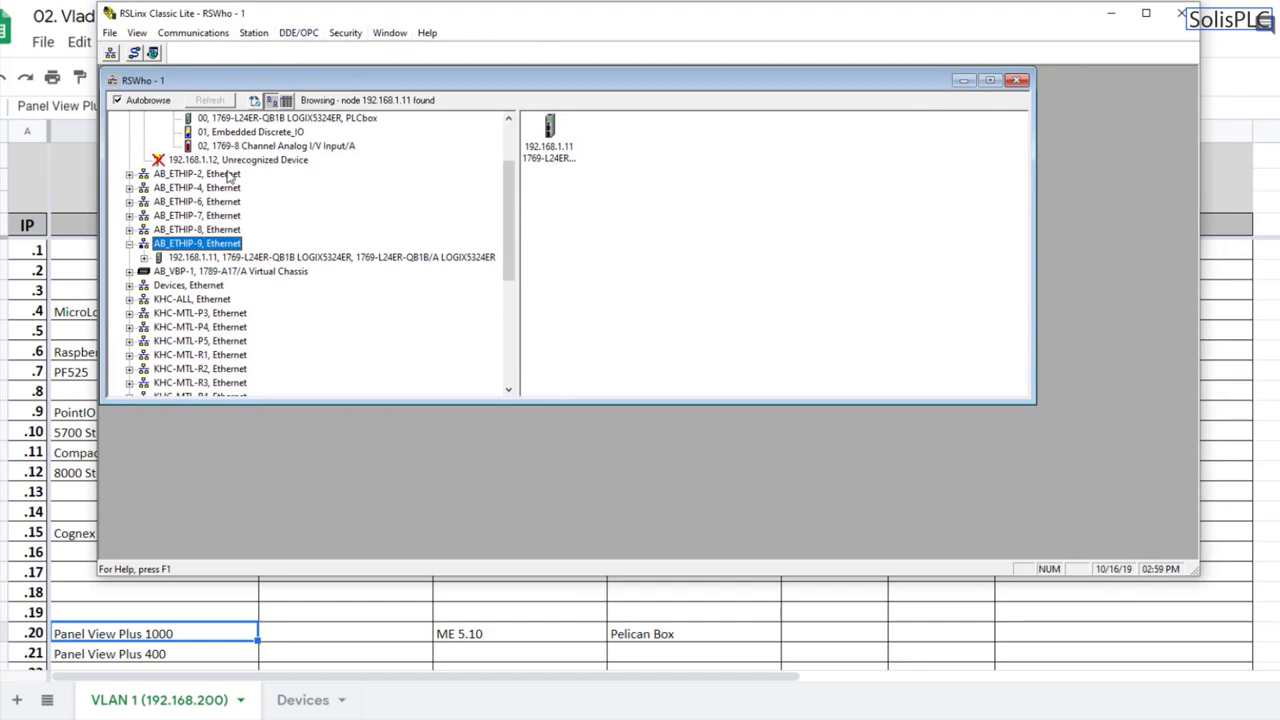
- Bring up the Configure Drivers dialog from the Communications menu
left_click(193, 34)
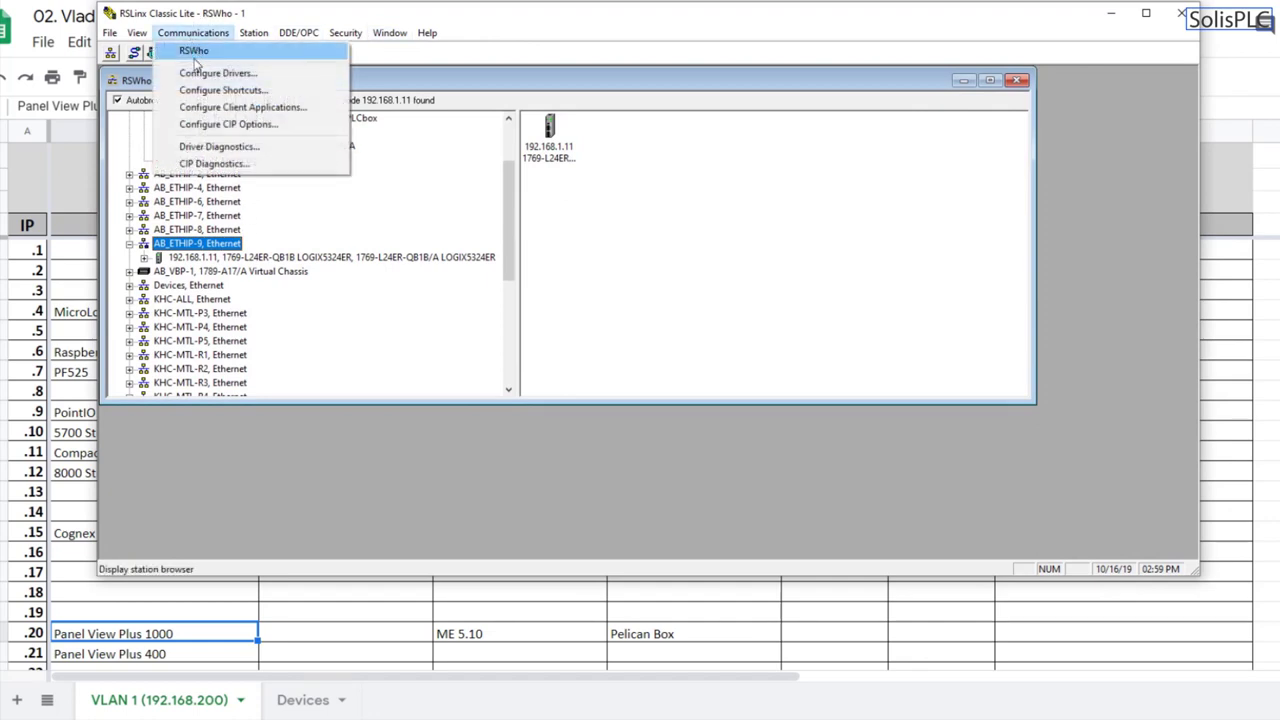
left_click(200, 73)
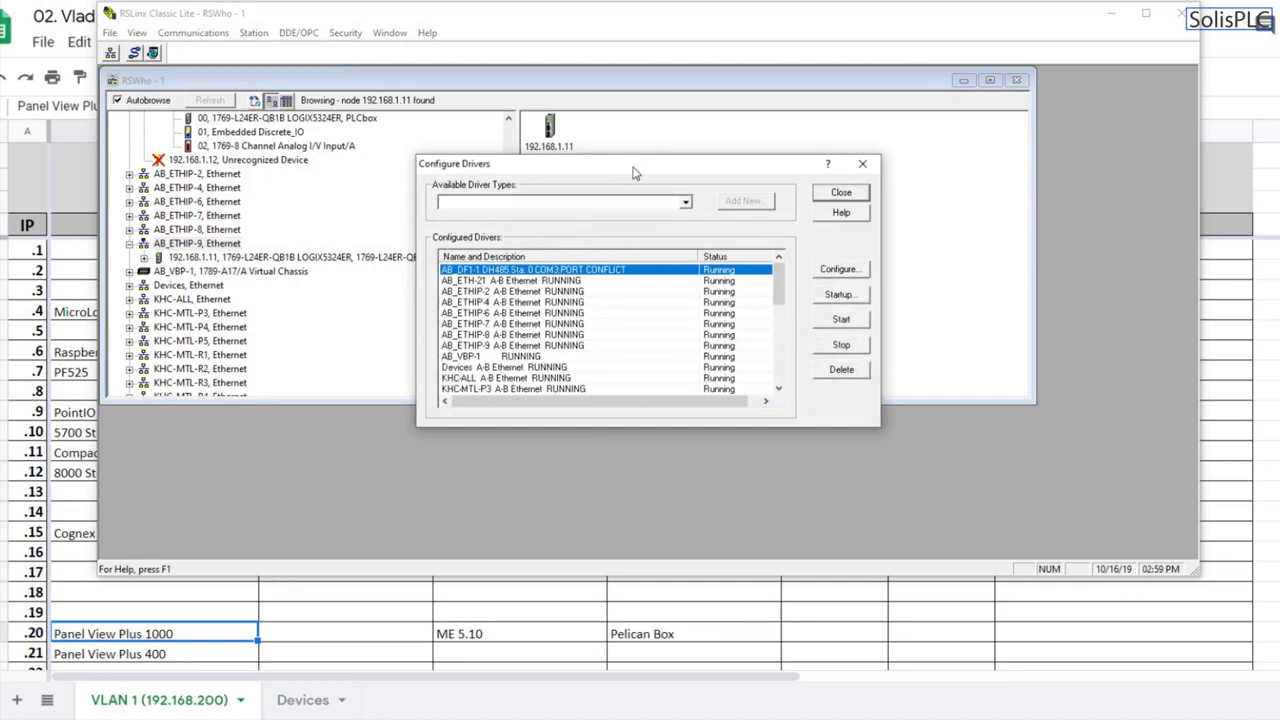
left_click_drag(632, 167, 547, 126)
- Review the Available Driver Types list and the configured drivers, all showing Running status
left_click(599, 162)
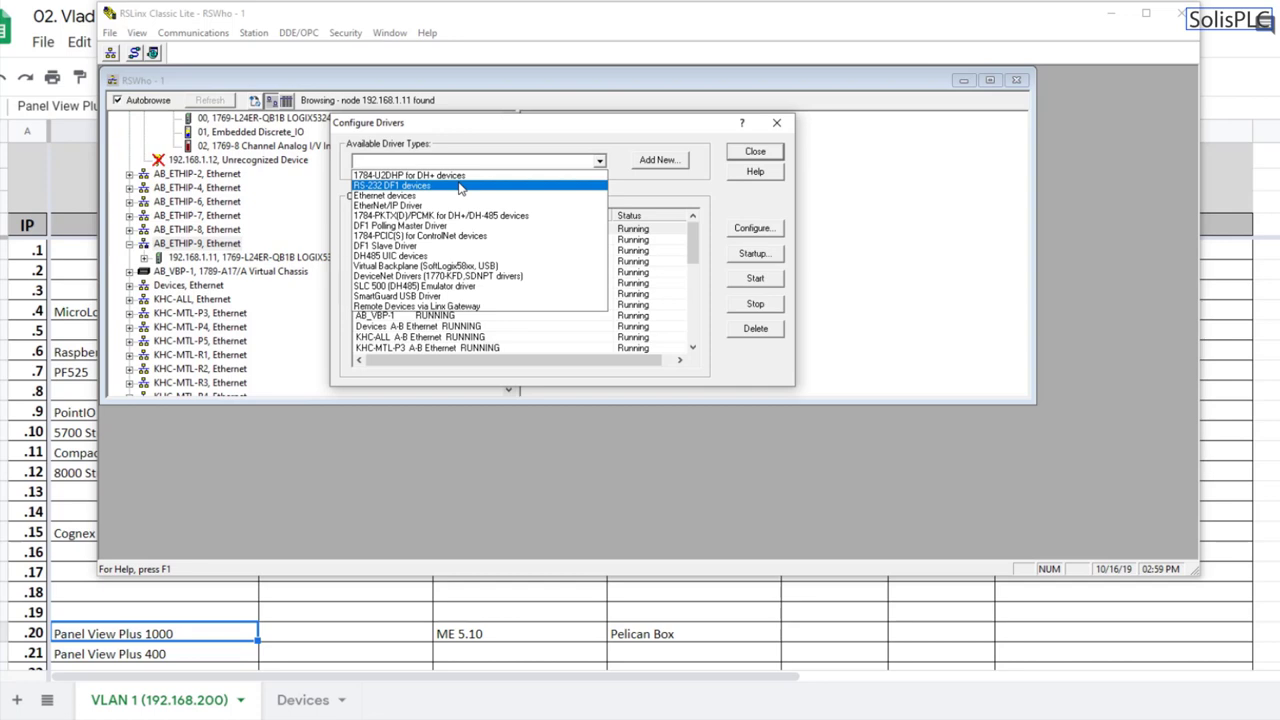
left_click(680, 208)
left_click_drag(692, 245, 695, 322)
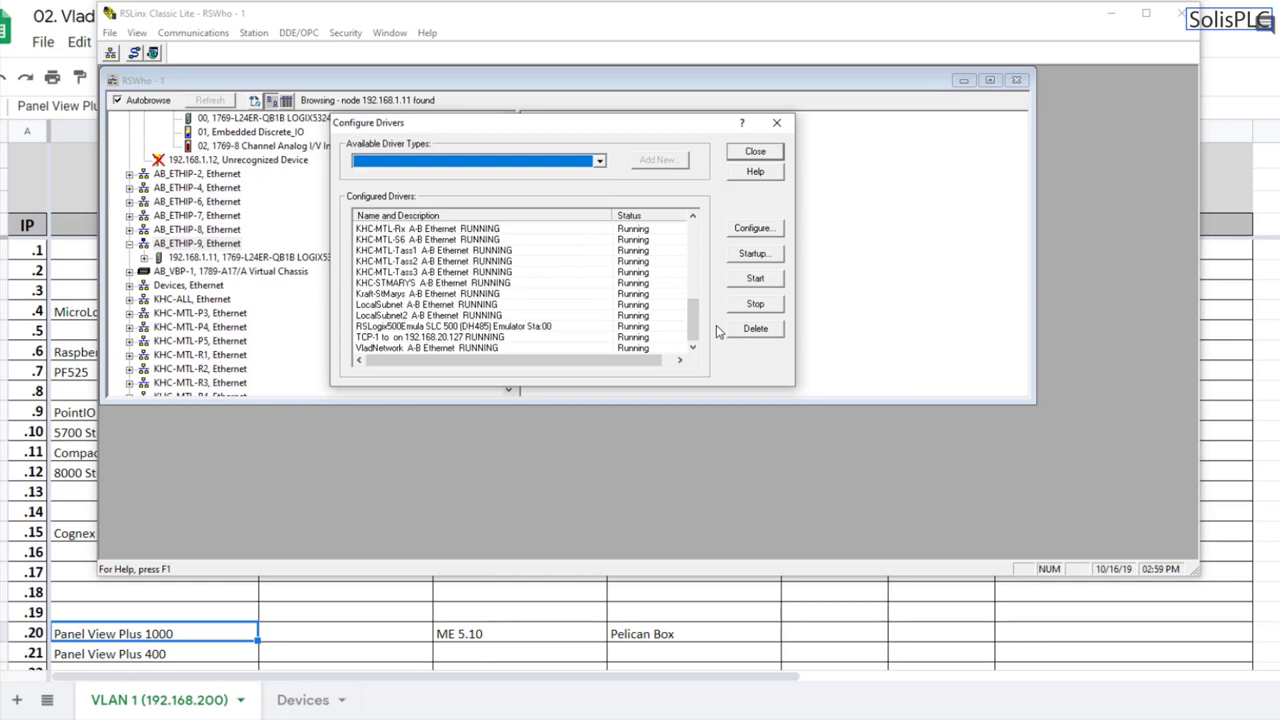
left_click(599, 163)
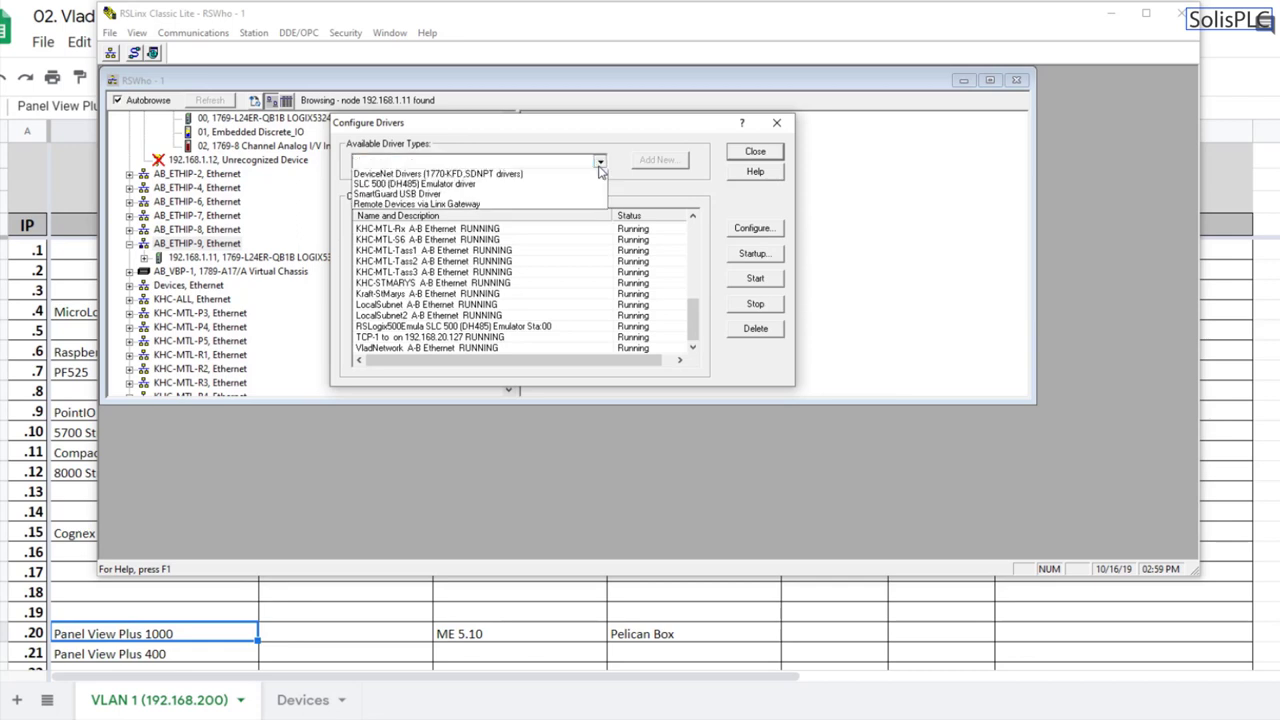